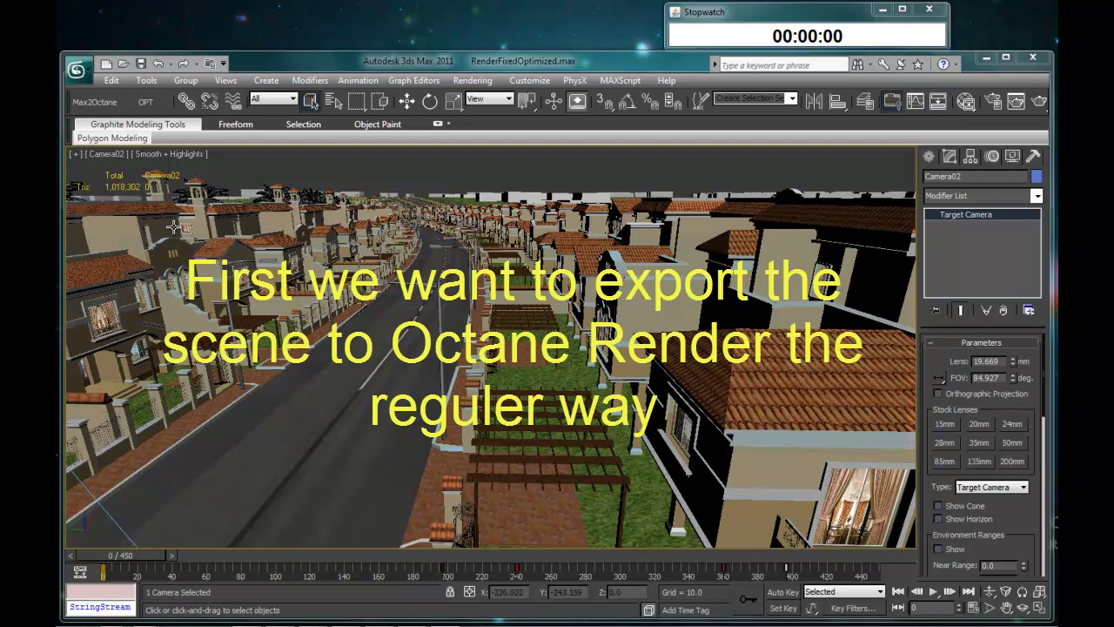
Step: Link the Octane export to D:\Demos\demo.ocs, start the OBJ/MTL export, and start the stopwatch
left_click(95, 102)
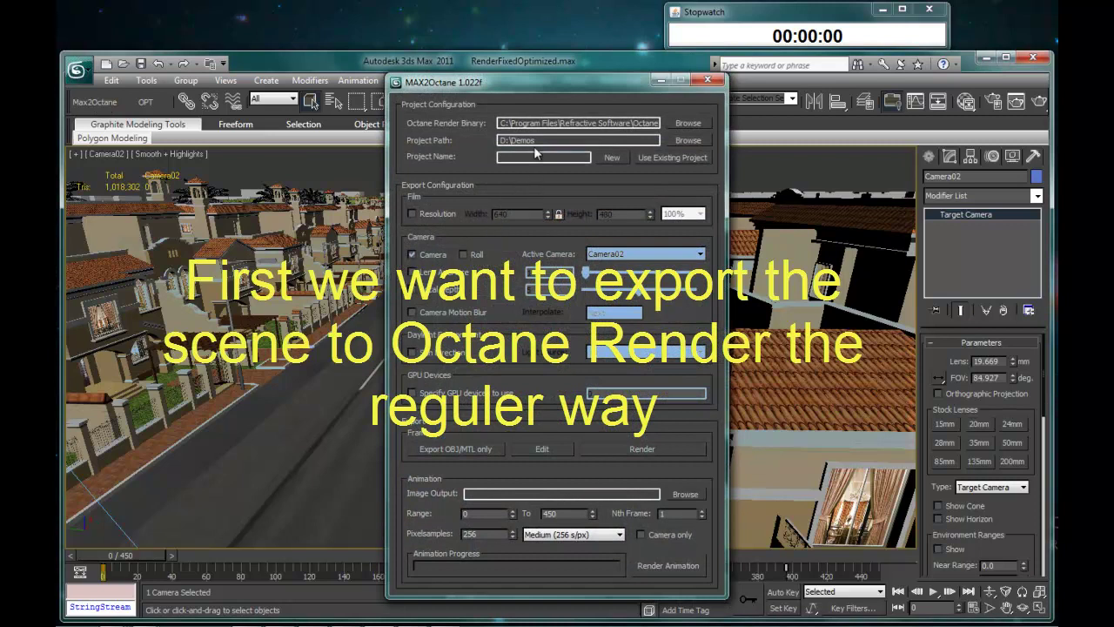
left_click(644, 158)
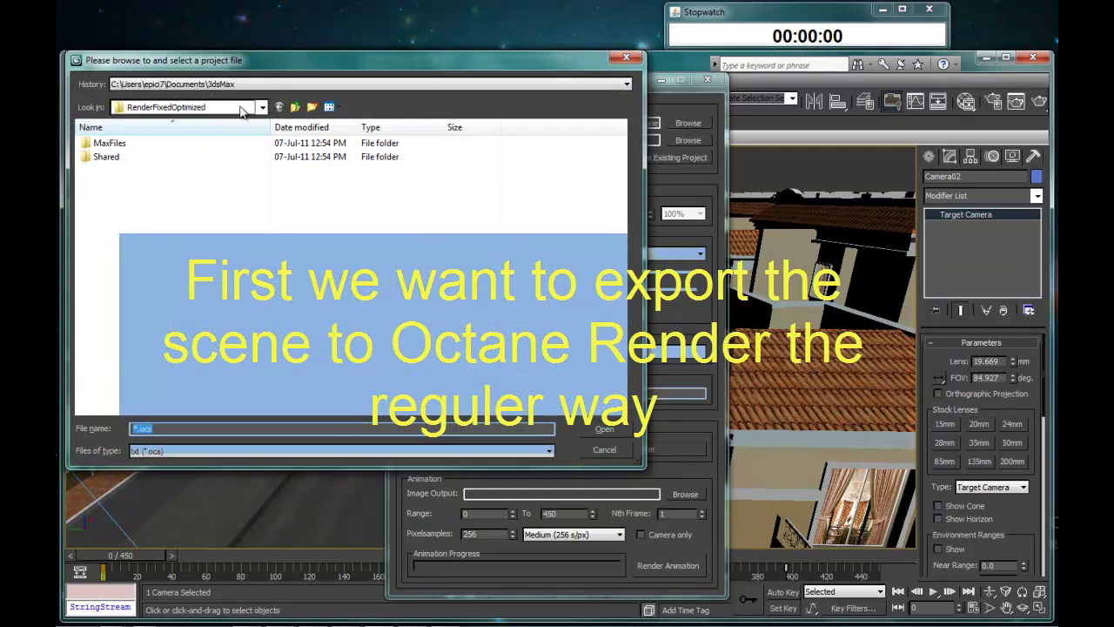
left_click(242, 108)
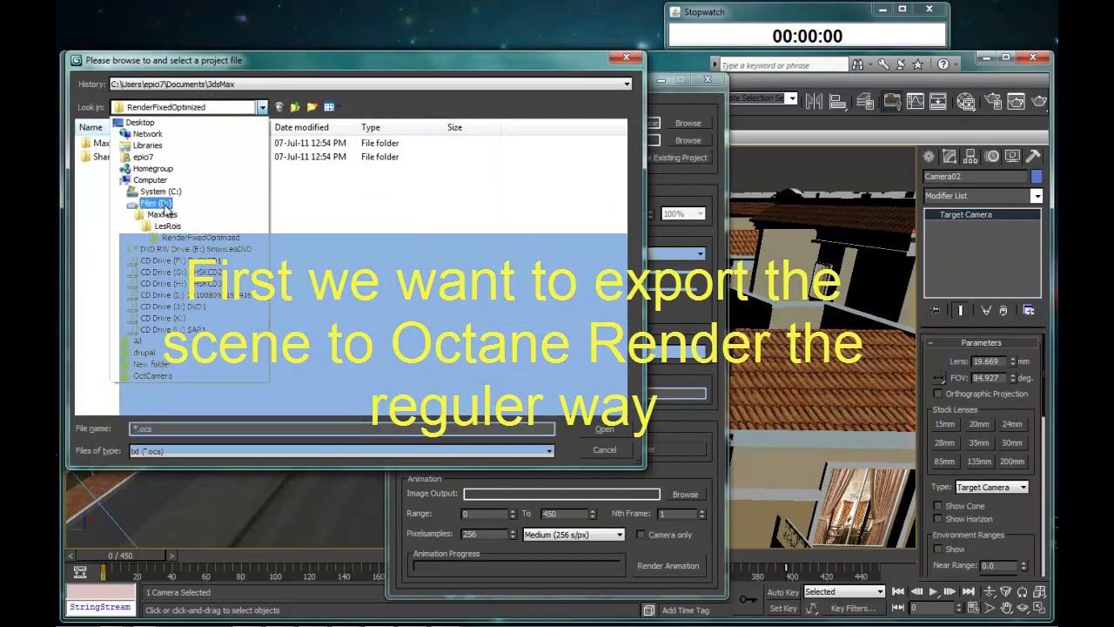
left_click(166, 207)
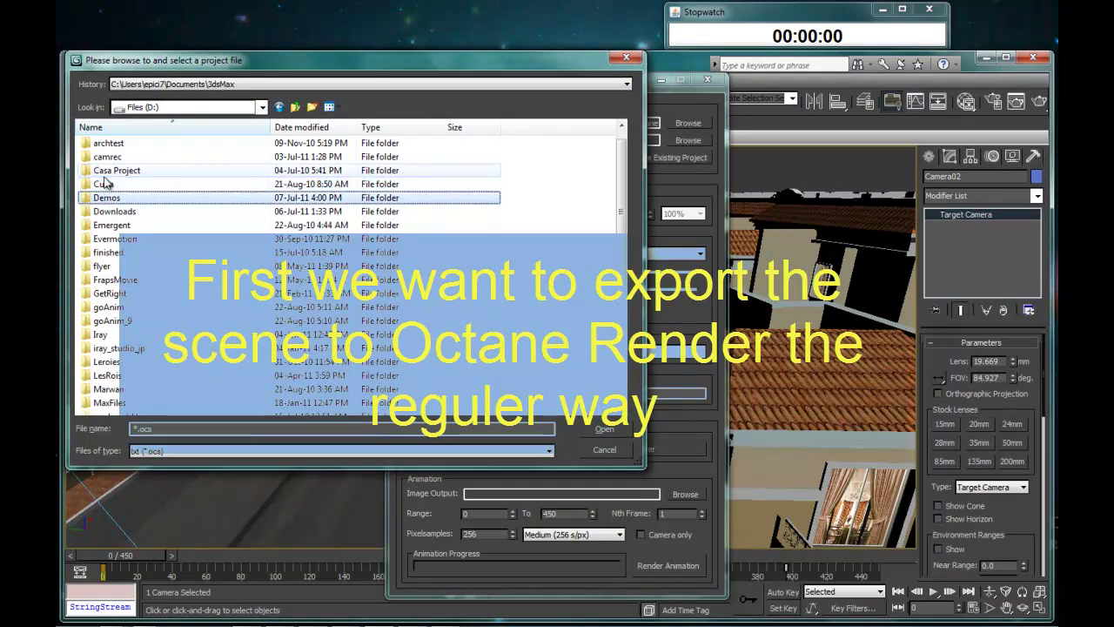
double_click(96, 199)
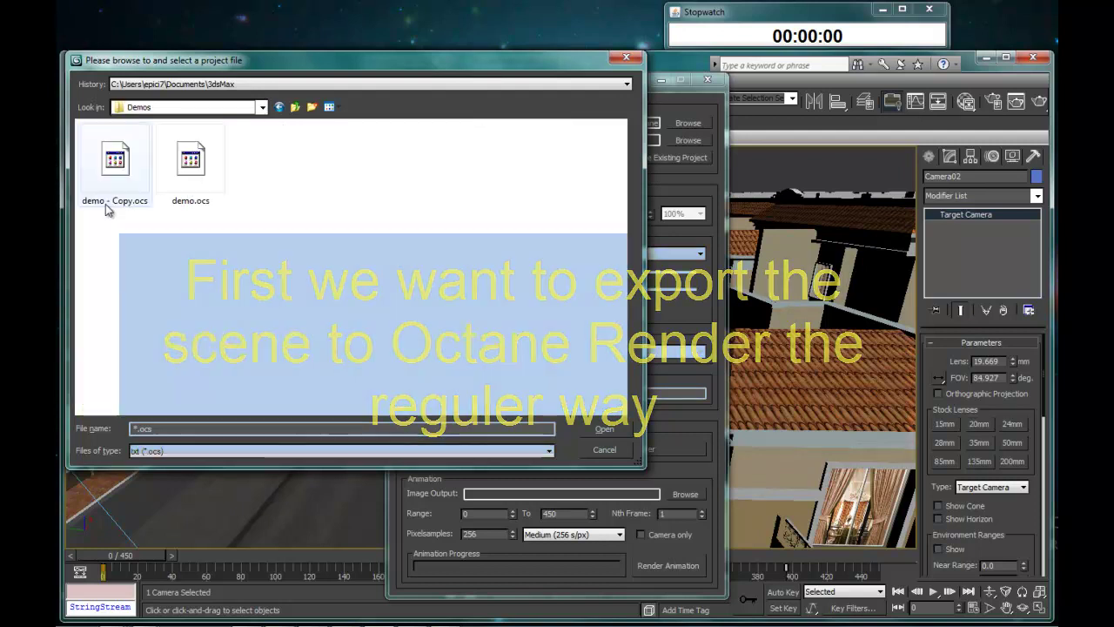
double_click(190, 158)
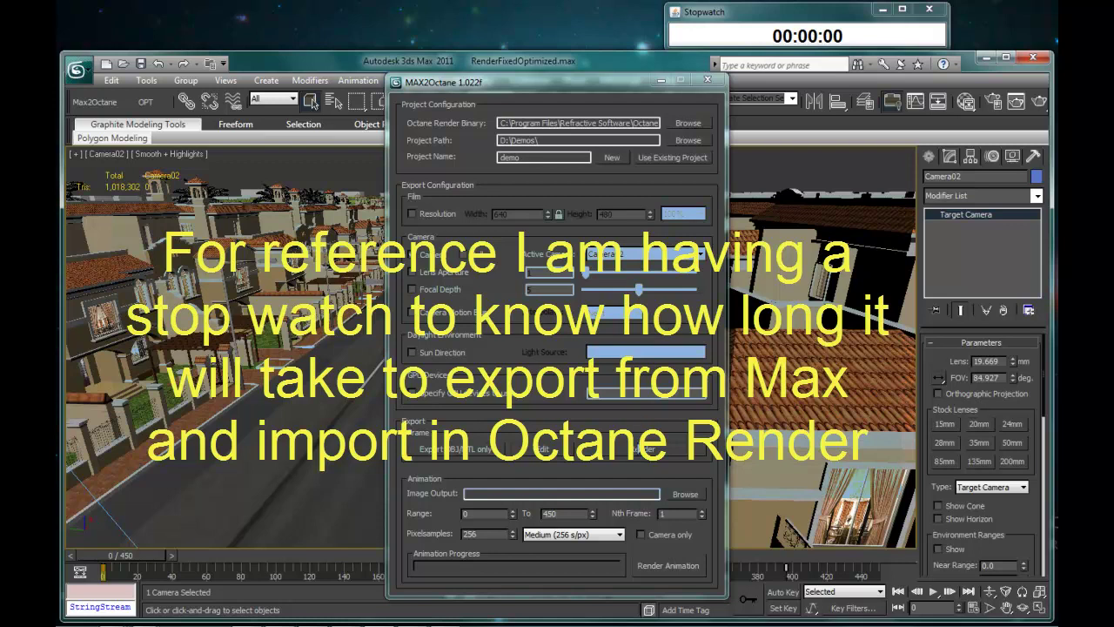
left_click(641, 450)
left_click(798, 37)
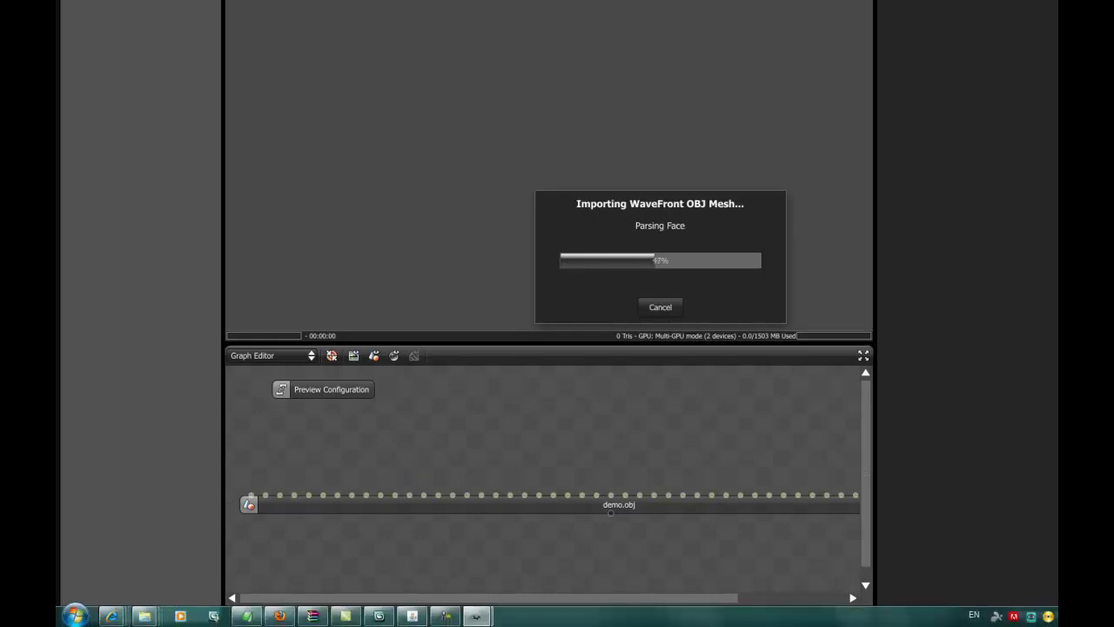
Step: Bring the stopwatch back into view while Octane Render finishes importing demo.obj
left_click(413, 616)
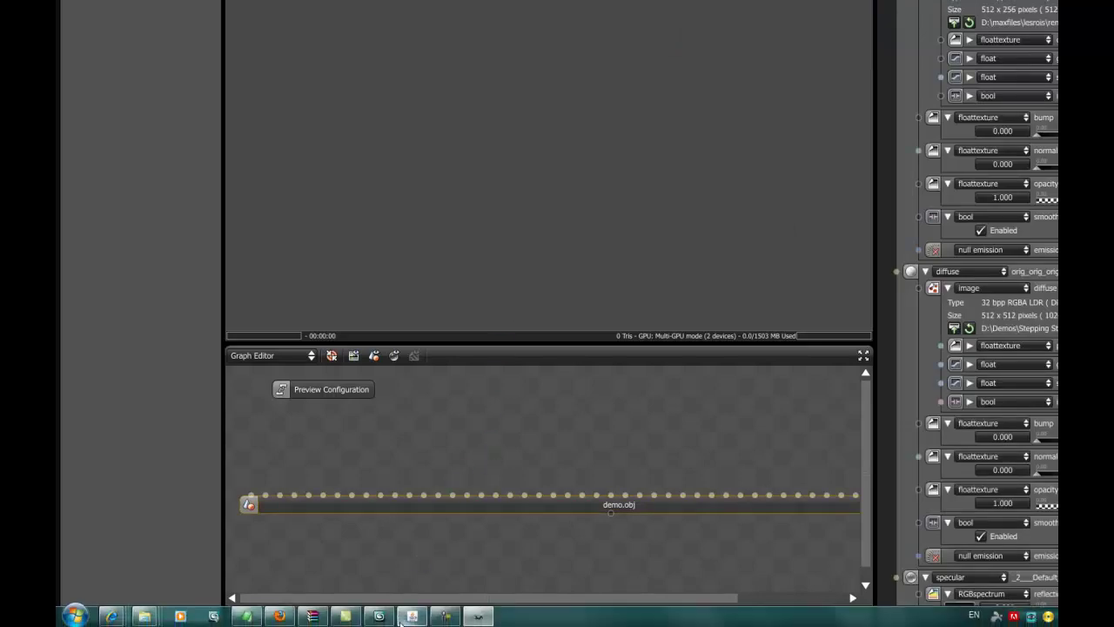
left_click(411, 616)
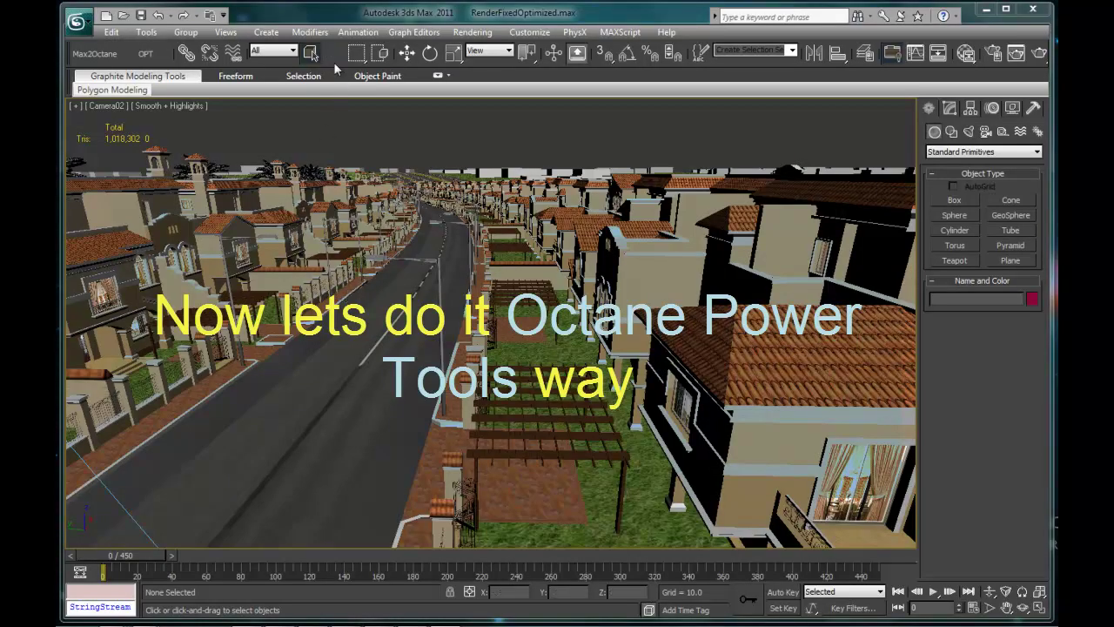
Step: Pick Camera02 from the scene object list and rename it to Octane
left_click(333, 54)
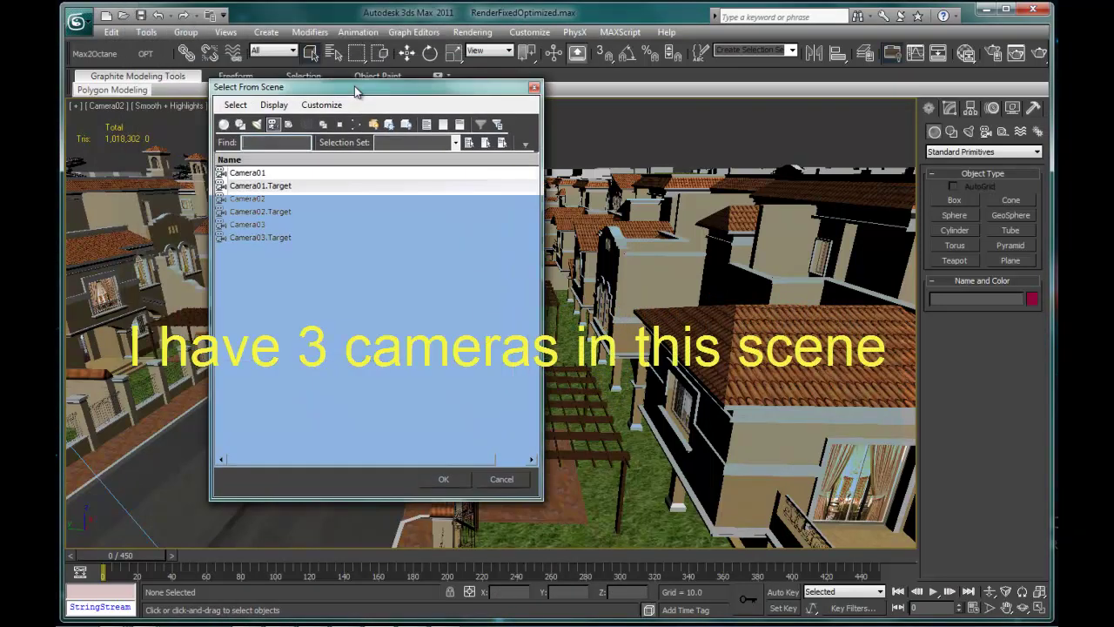
left_click(306, 192)
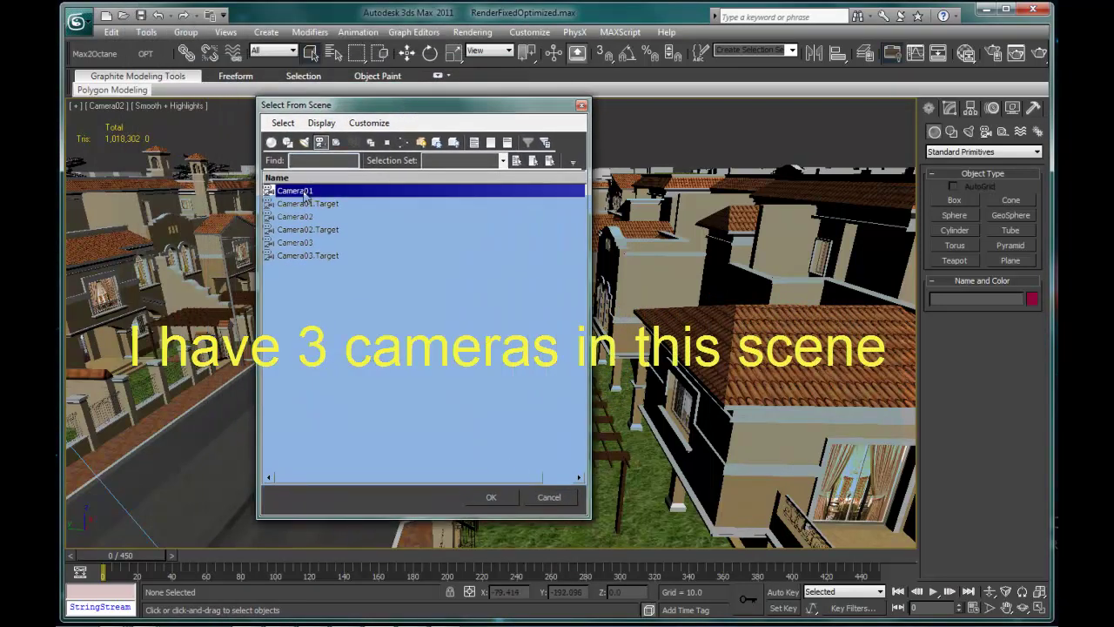
left_click(309, 216)
left_click(315, 242)
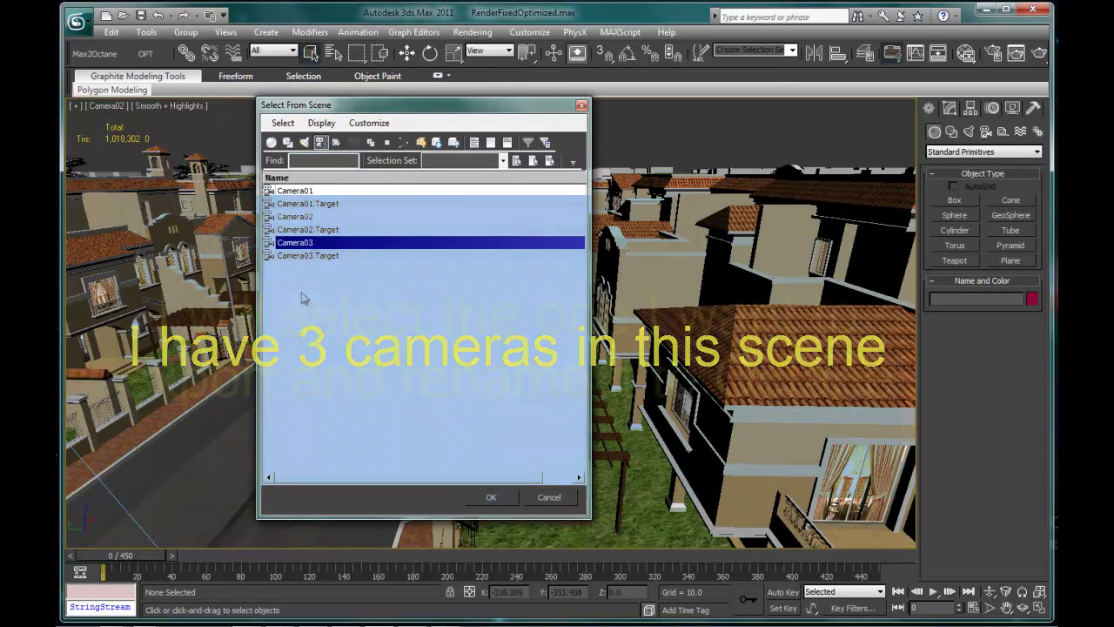
left_click(313, 218)
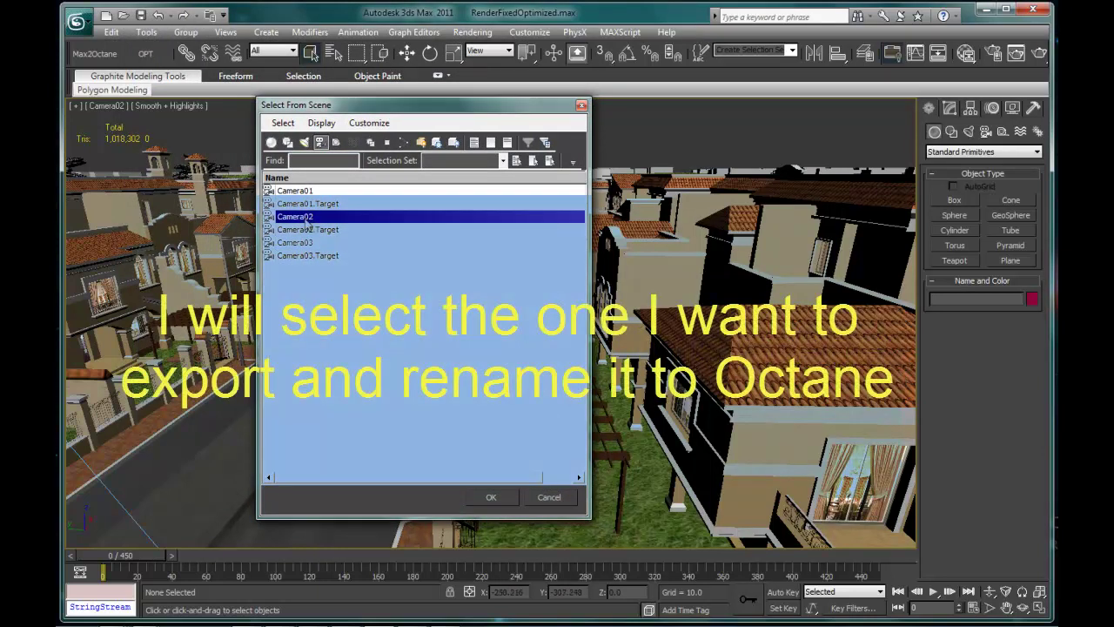
double_click(306, 223)
left_click(952, 110)
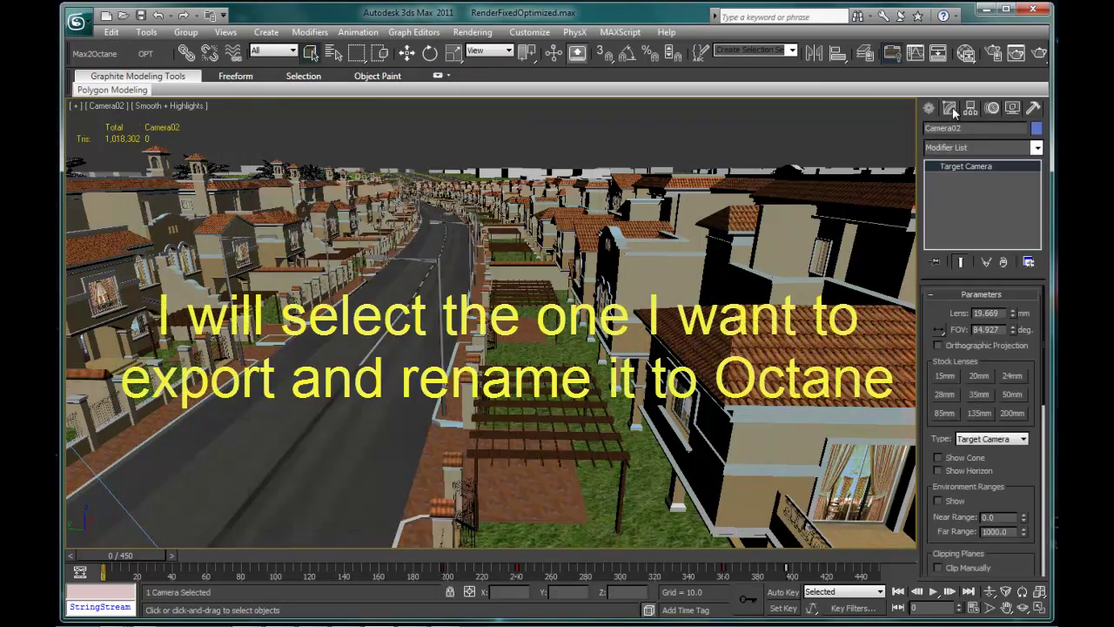
double_click(967, 129)
type("Octane")
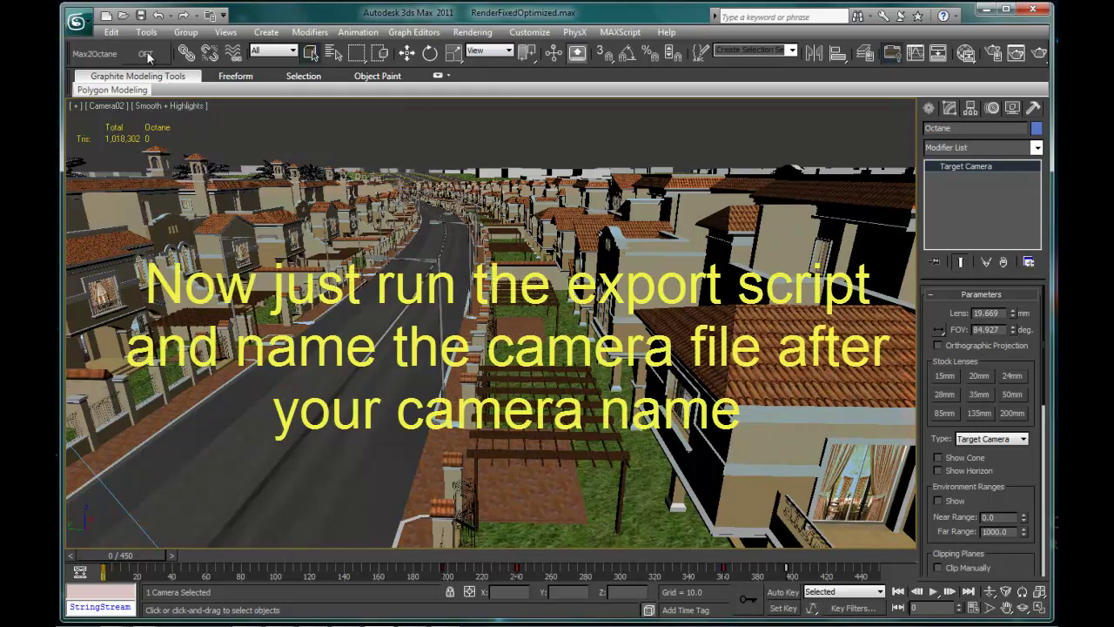
Step: Export the Octane camera's path data as Camera02.txt in D:\Demos and close the listing
left_click(147, 52)
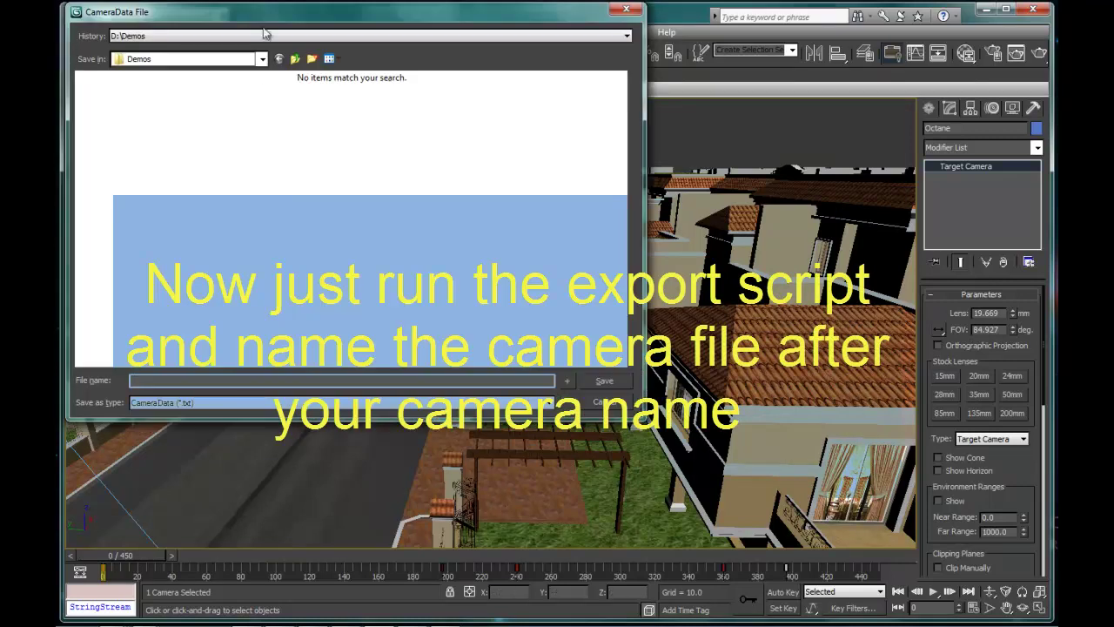
left_click_drag(270, 19, 312, 52)
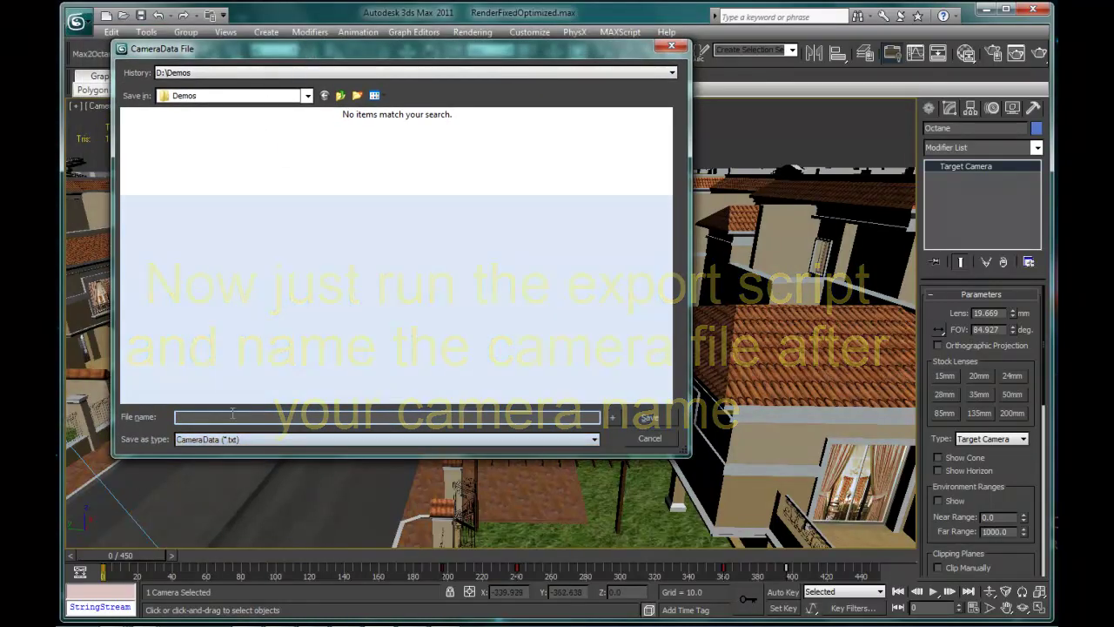
type("Camera02")
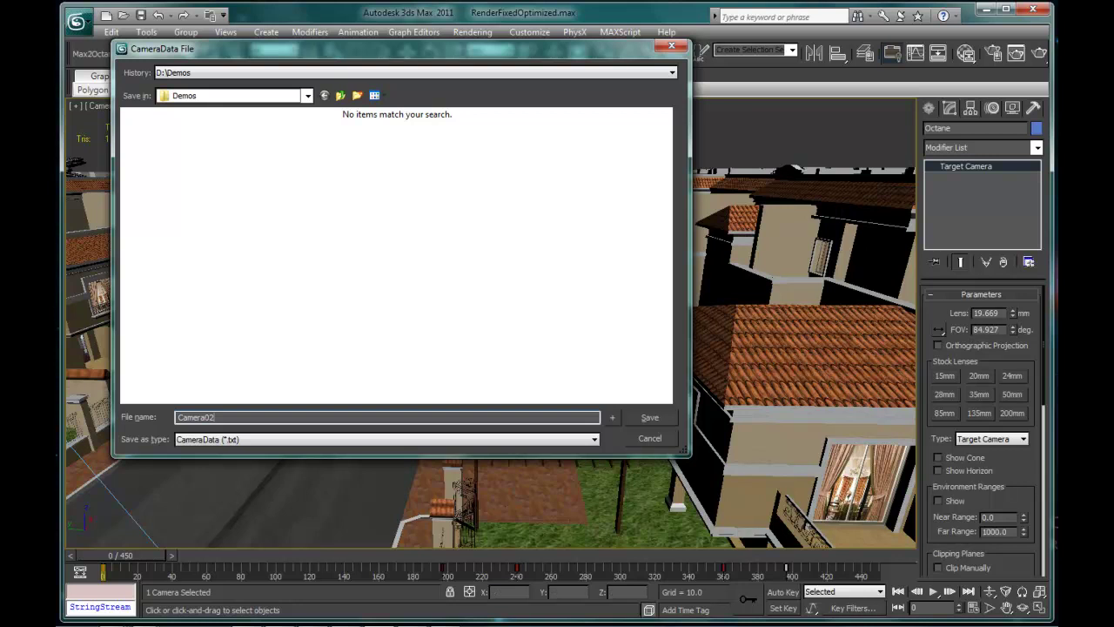
key("Return")
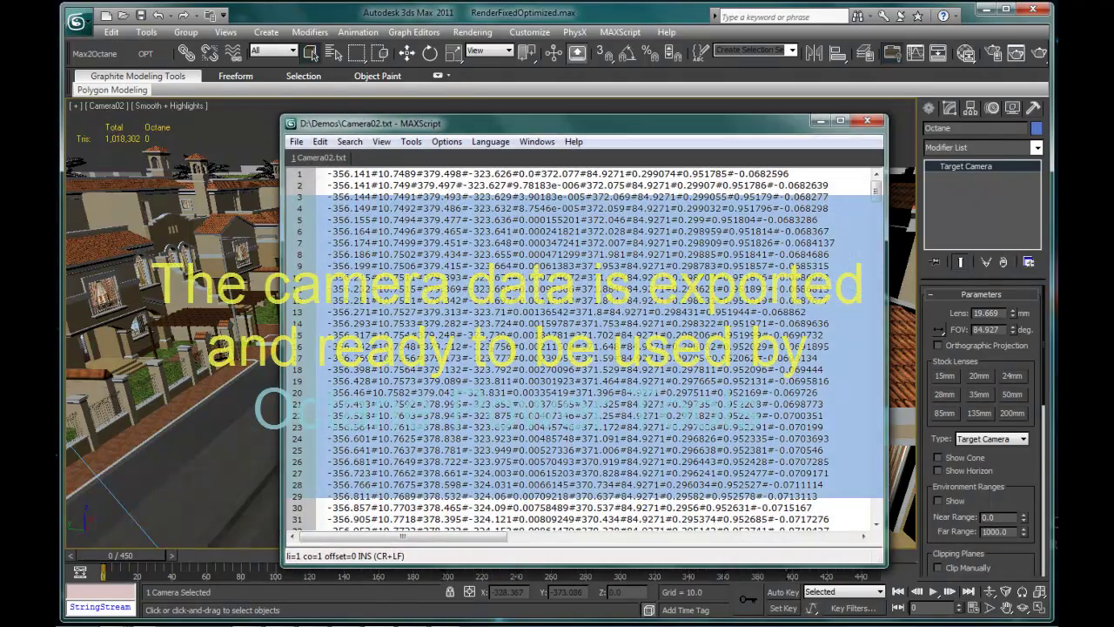
left_click(867, 120)
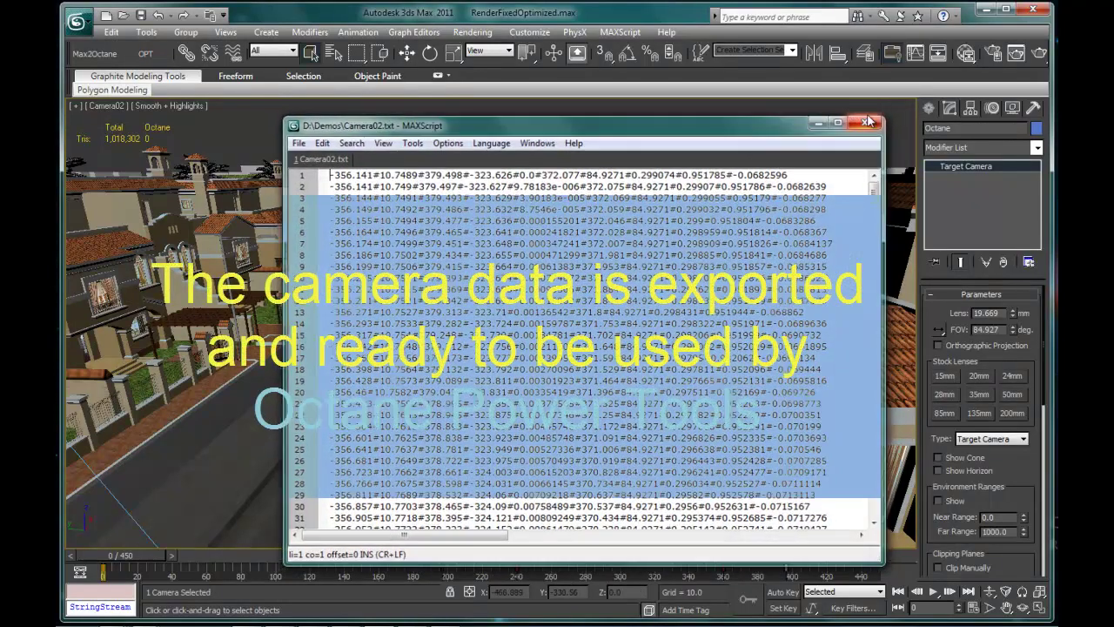
Step: Rename the Octane camera back to Camera02
left_click(334, 53)
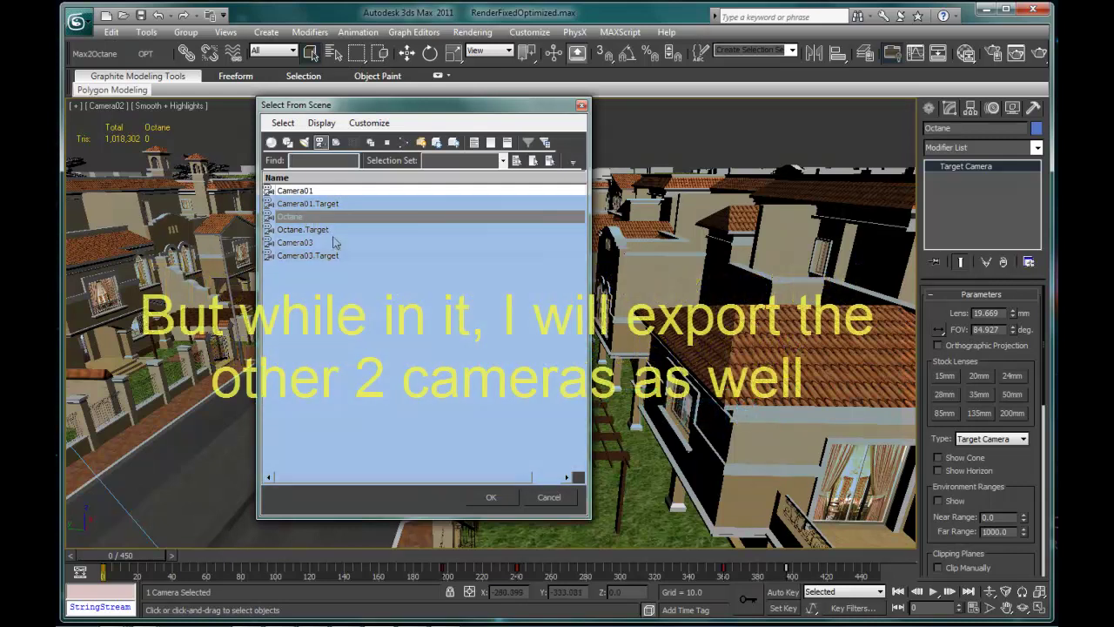
left_click(548, 497)
double_click(970, 127)
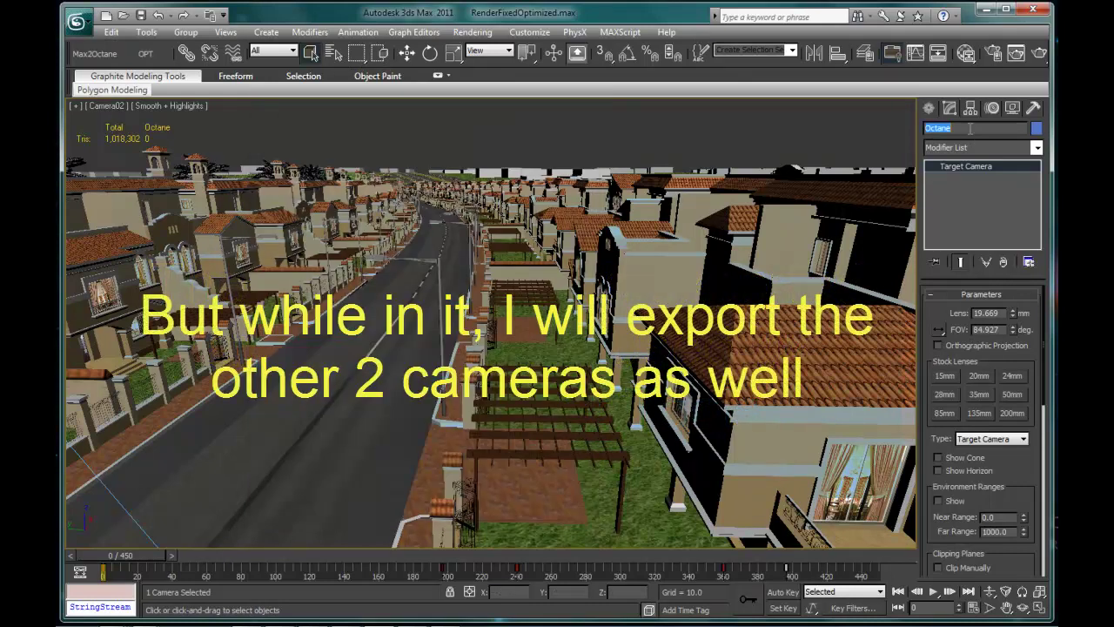
type("Camera02")
Step: Select Camera01 from the scene object list and rename it to Octane
left_click(333, 52)
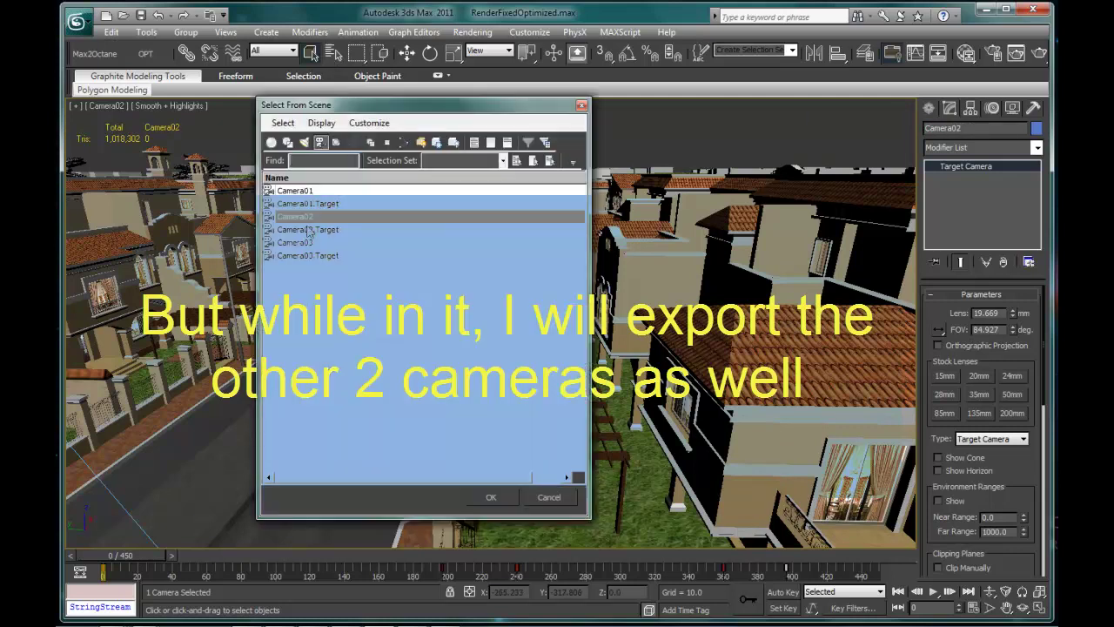
double_click(294, 190)
double_click(974, 128)
type("Octane")
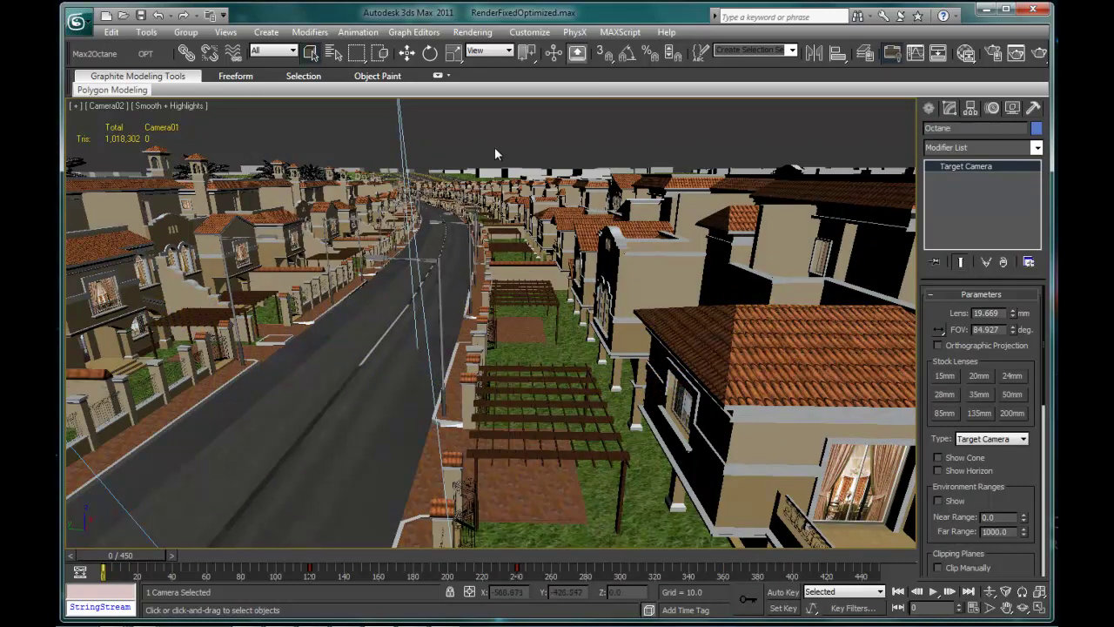
Step: Export this camera's path data as Camera01.txt
left_click(145, 53)
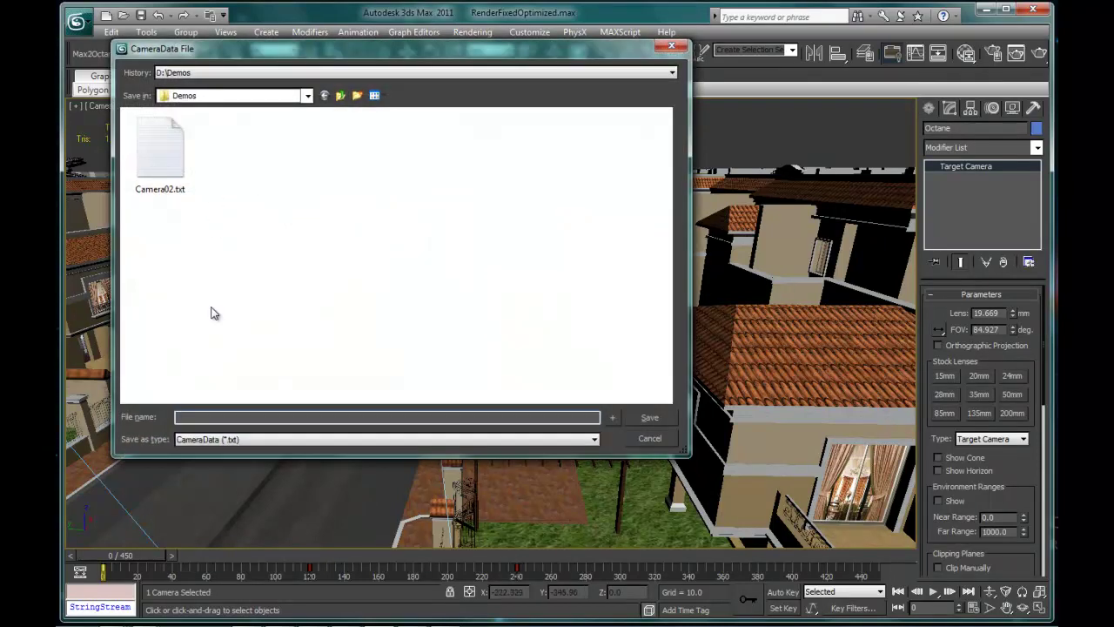
type("Camera")
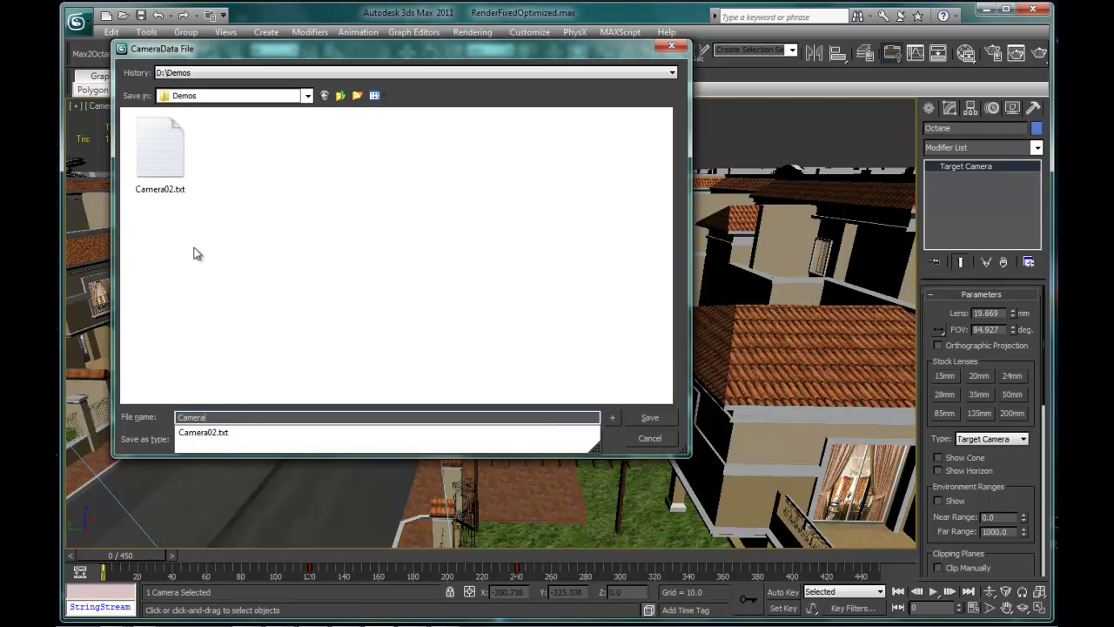
type("01")
left_click(662, 420)
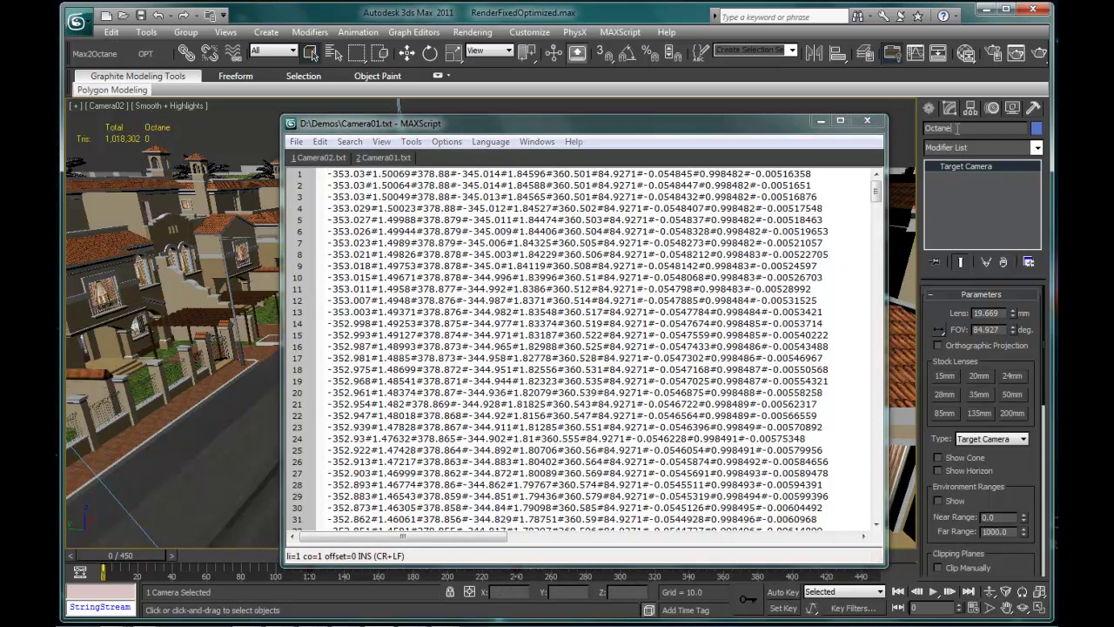
Step: Restore the Octane camera's name to Camera01, then rename Camera03 to Octane
left_click(873, 124)
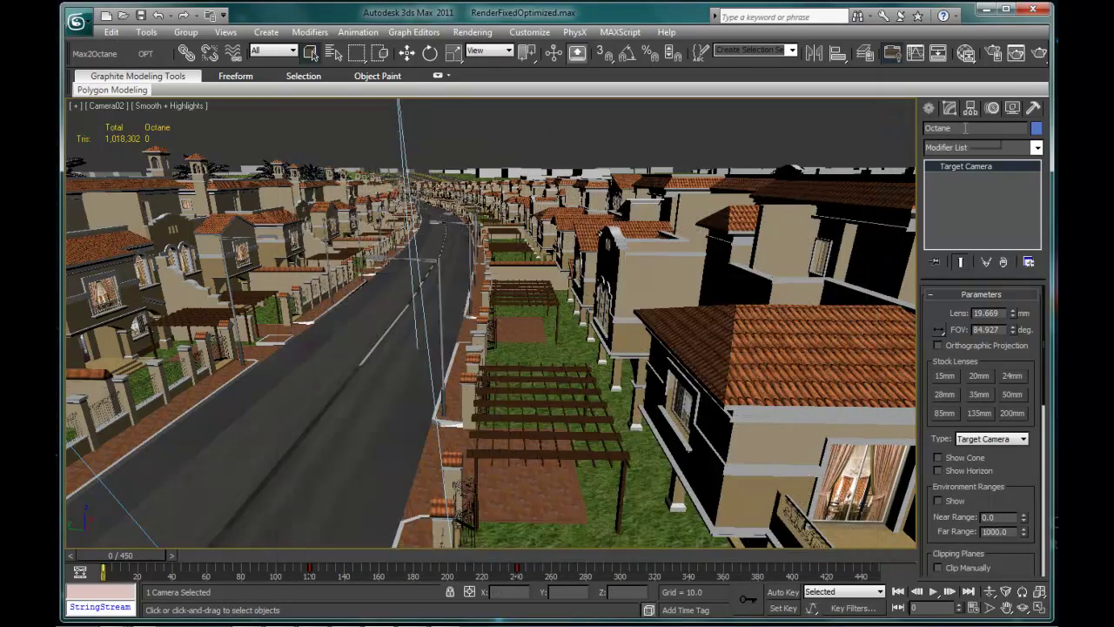
type("Camera01")
left_click(333, 53)
double_click(305, 242)
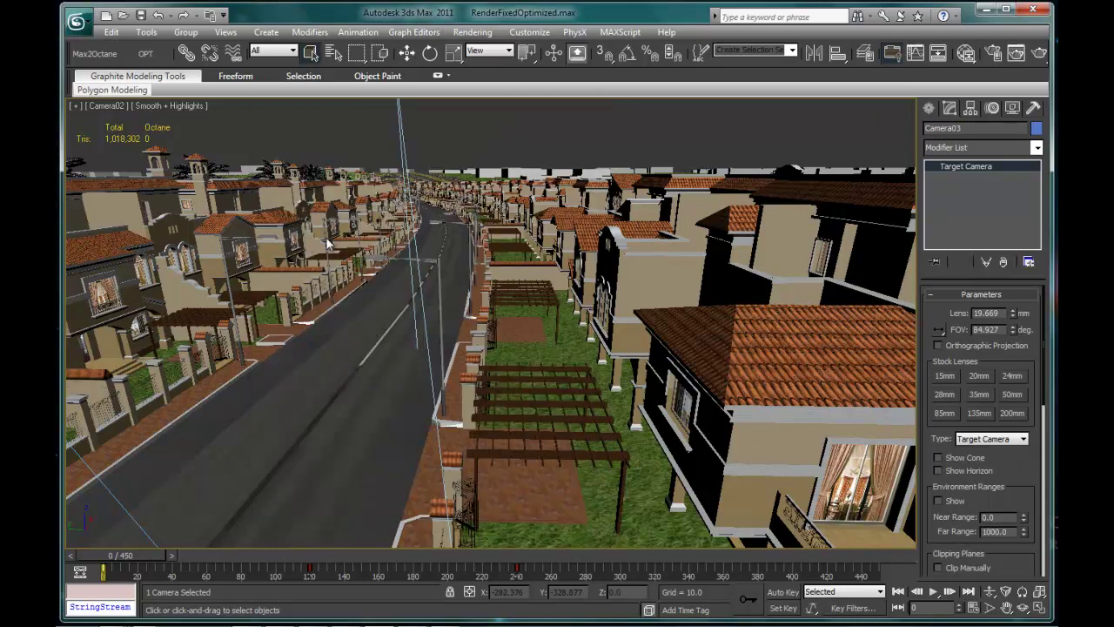
double_click(967, 128)
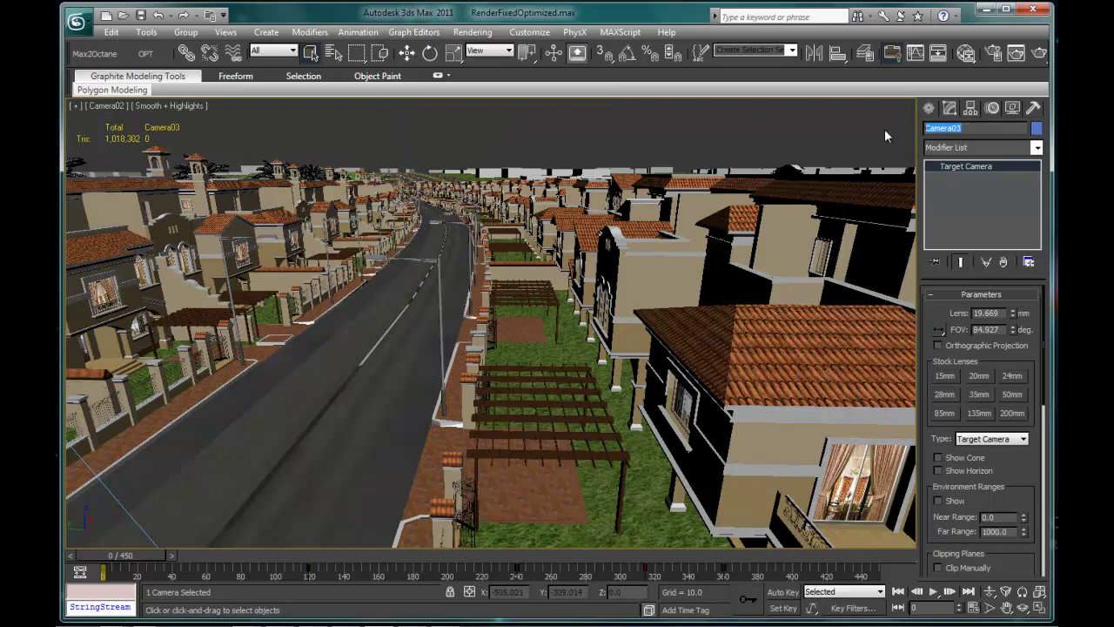
type("Octane")
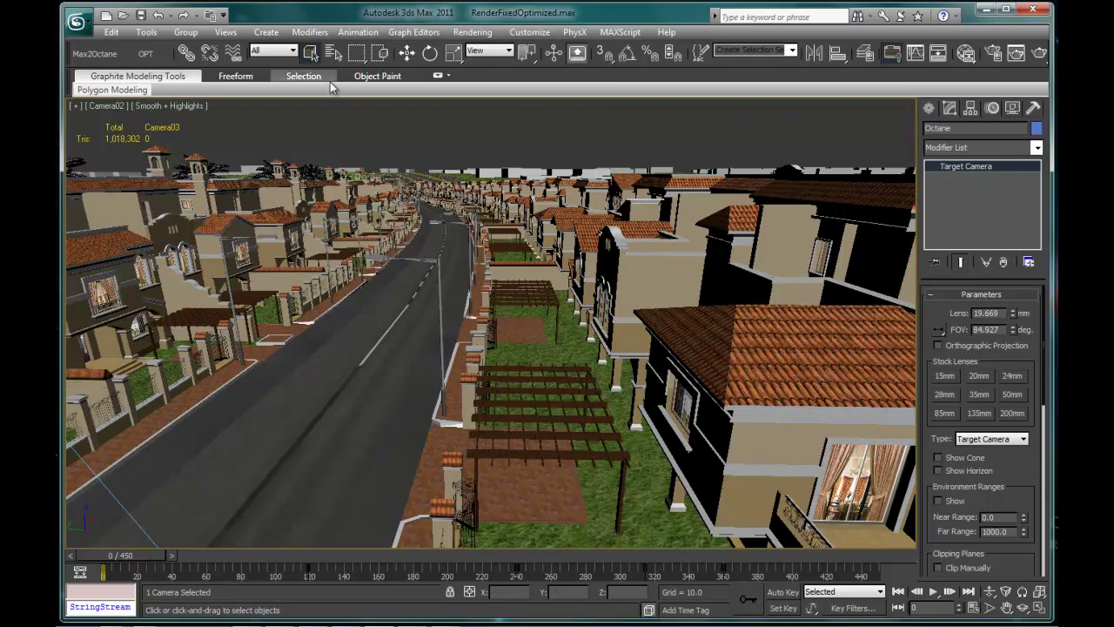
Step: Export Camera03's path data as Camera03.txt in D:\Demos
left_click(333, 53)
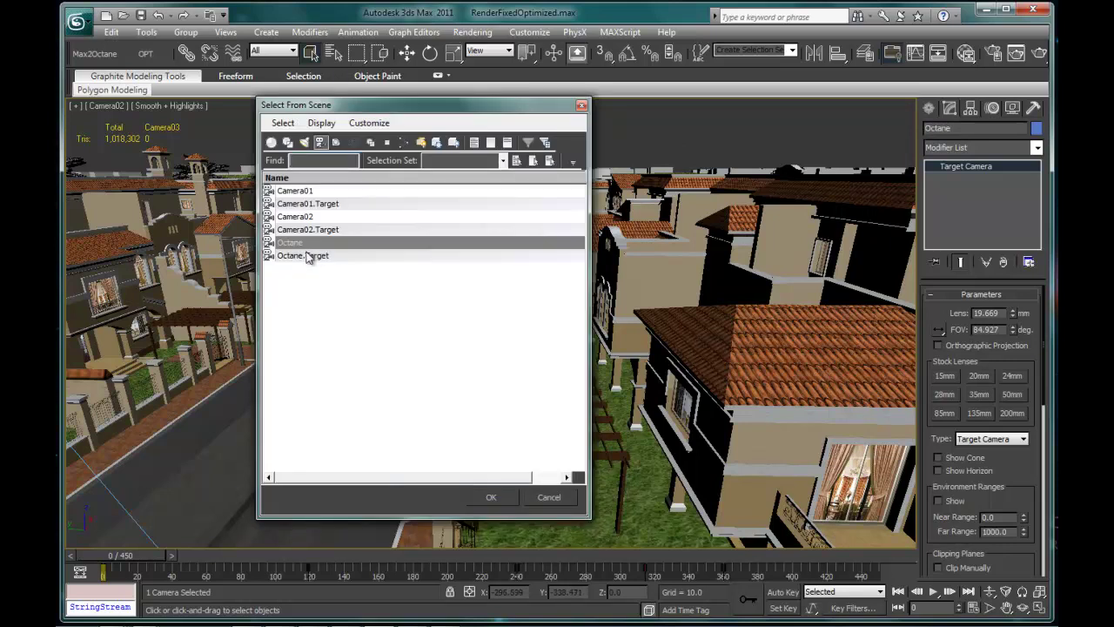
left_click(553, 500)
left_click(147, 53)
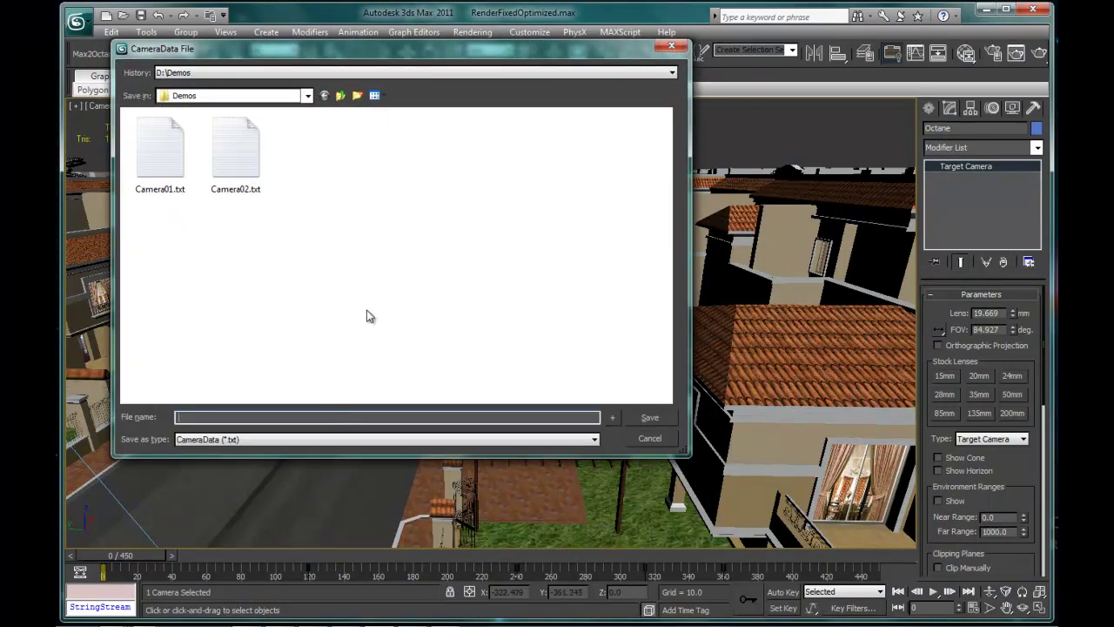
type("Camera")
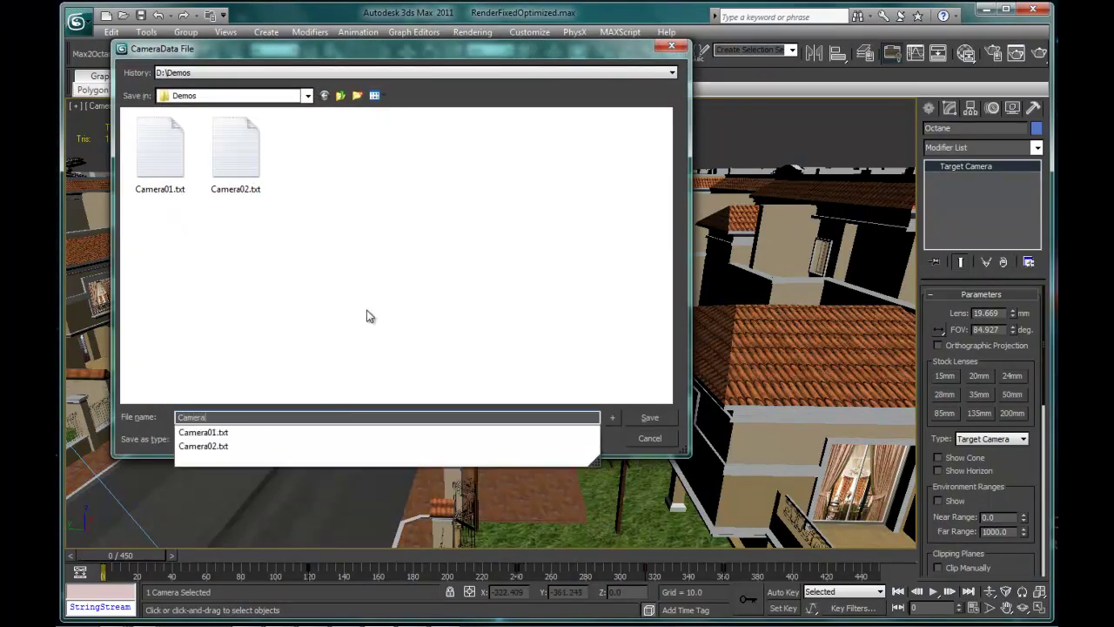
type("3")
key("Return")
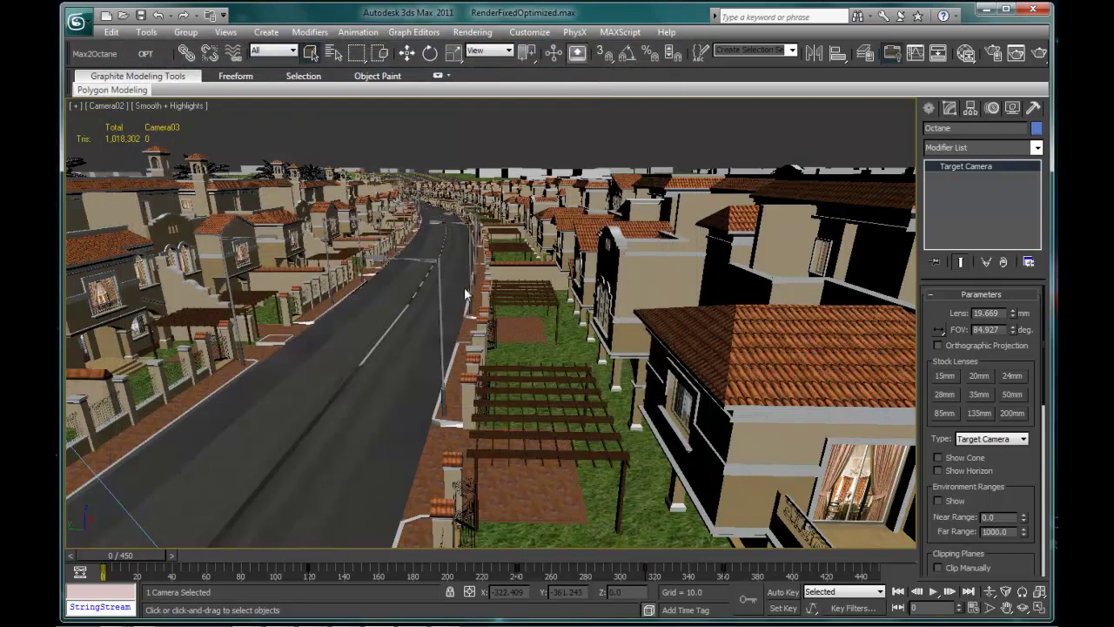
Step: Close the script editors, view through Camera01, Camera02 and Octane, scrubbing Octane to frame 228
left_click(105, 105)
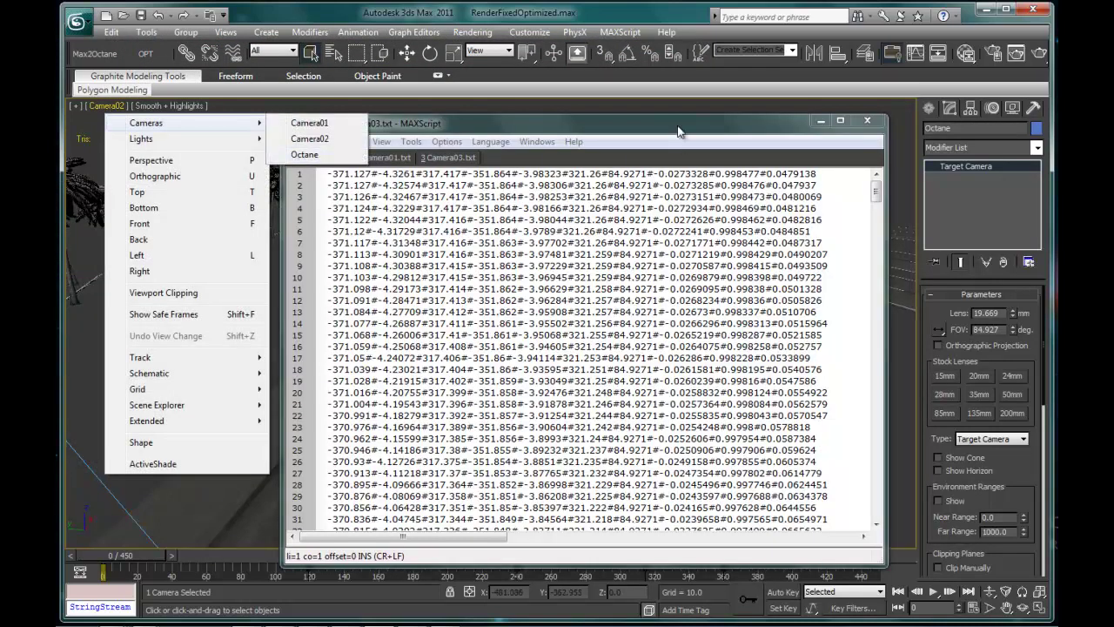
left_click(679, 141)
left_click(867, 120)
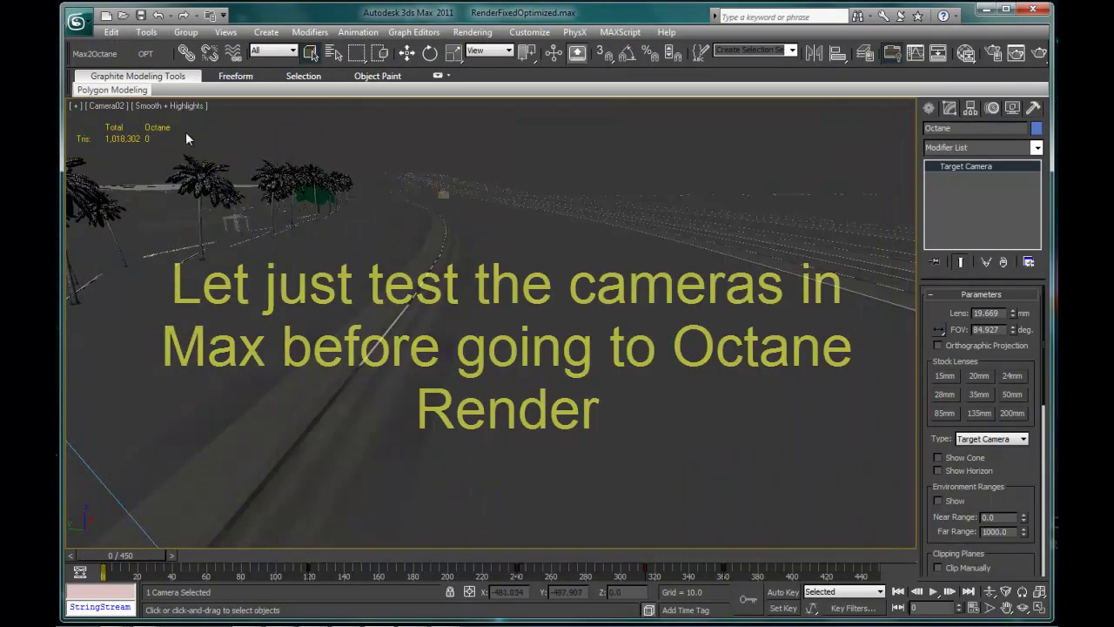
left_click(105, 105)
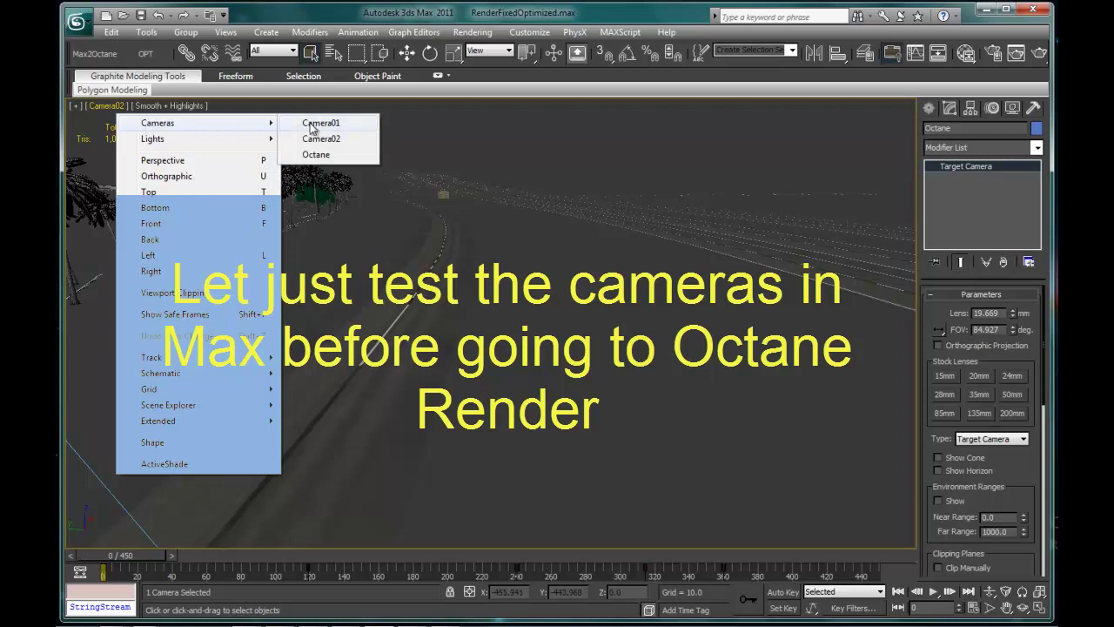
left_click(300, 124)
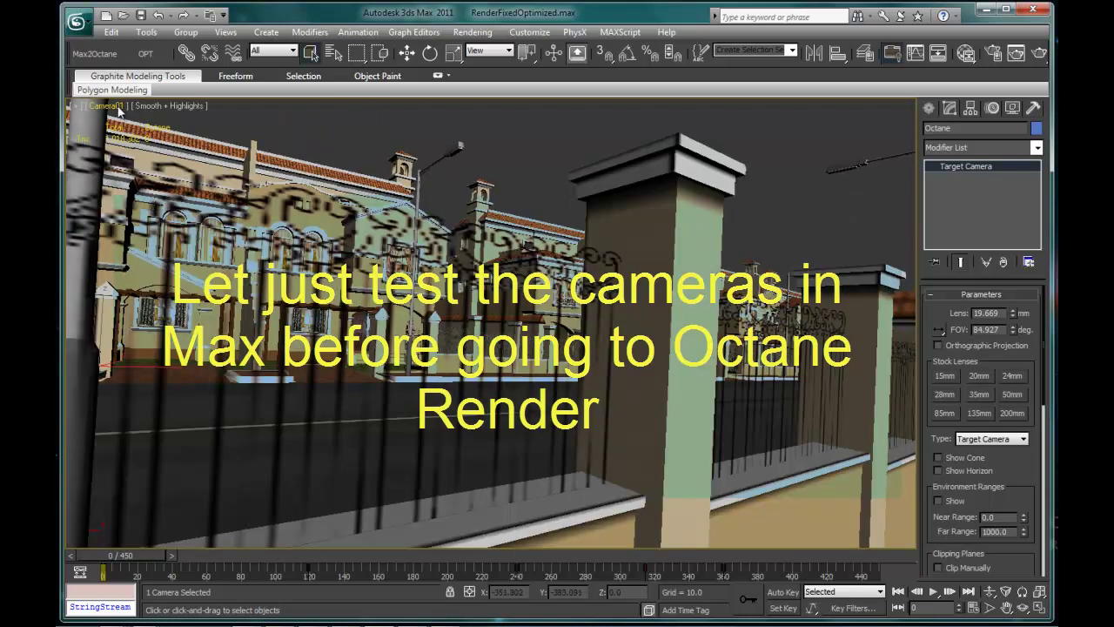
left_click(119, 108)
left_click(303, 137)
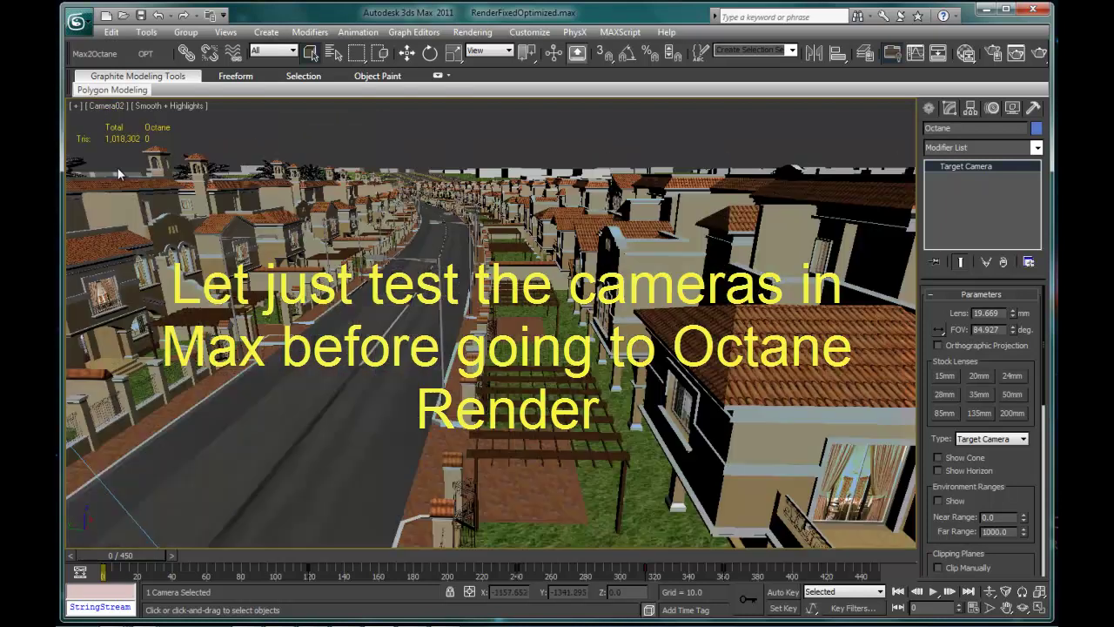
left_click(110, 108)
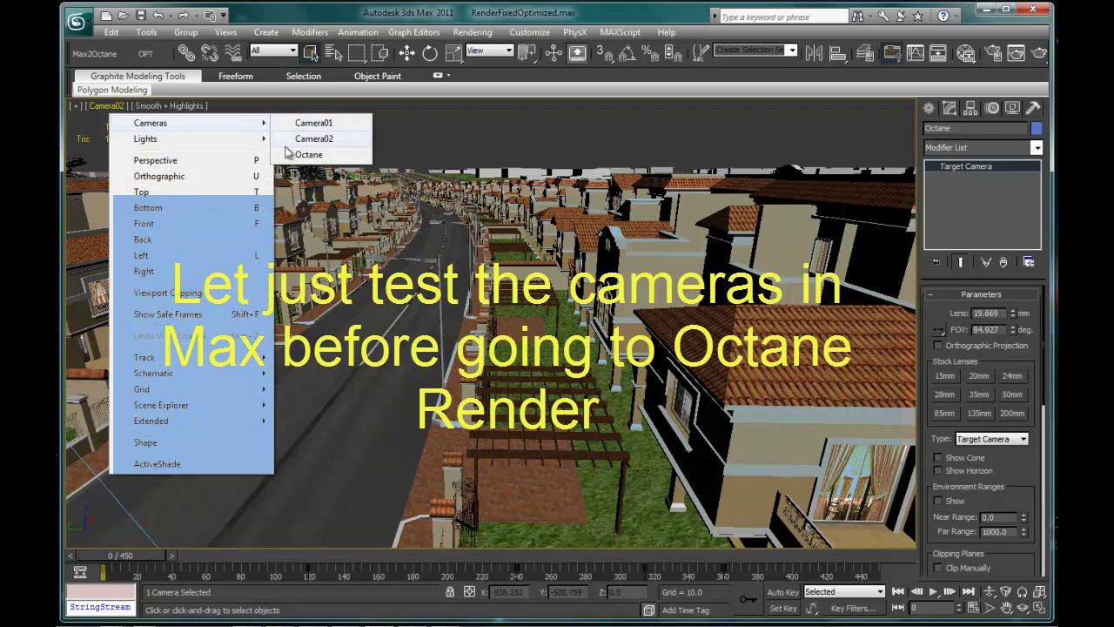
left_click(292, 155)
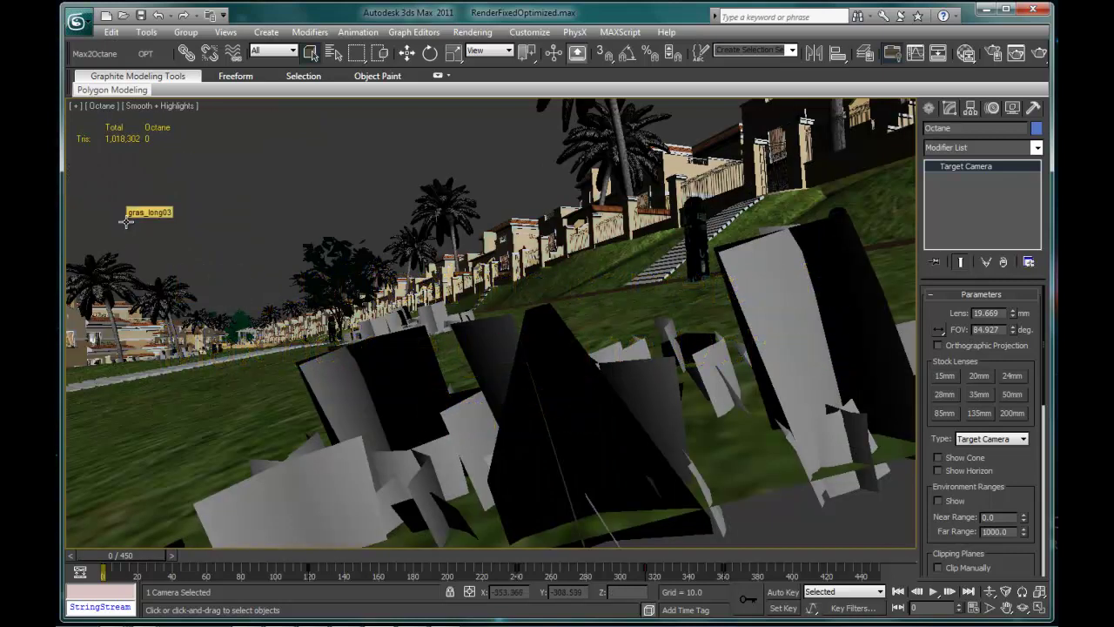
mouse_move(124, 565)
left_mouse_down()
mouse_move(741, 558)
mouse_move(109, 557)
left_mouse_up()
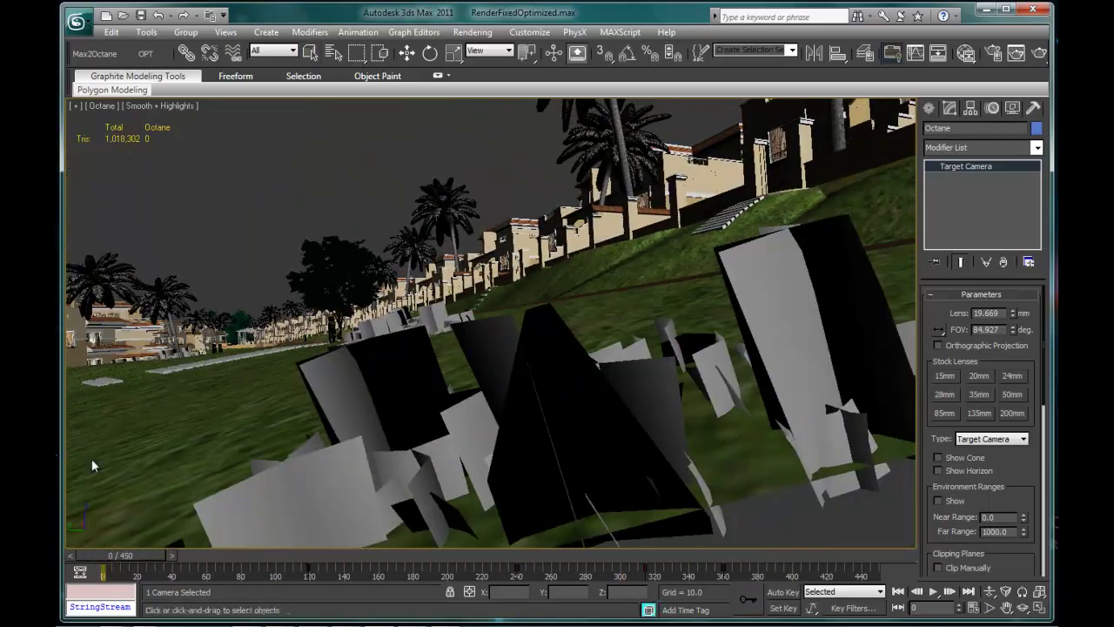
Step: Scrub Camera02 to frame 99 and Camera01 to frame 84, saving the scene
left_click(103, 106)
mouse_move(142, 122)
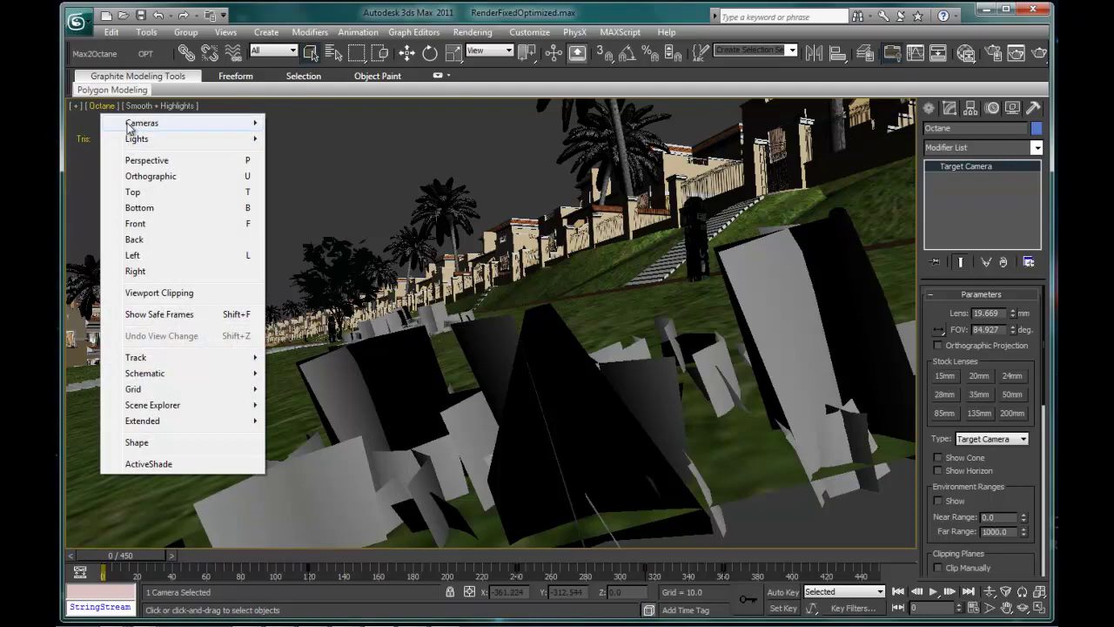
left_click(305, 138)
mouse_move(132, 554)
left_mouse_down()
mouse_move(340, 552)
mouse_move(306, 570)
mouse_move(103, 557)
left_mouse_up()
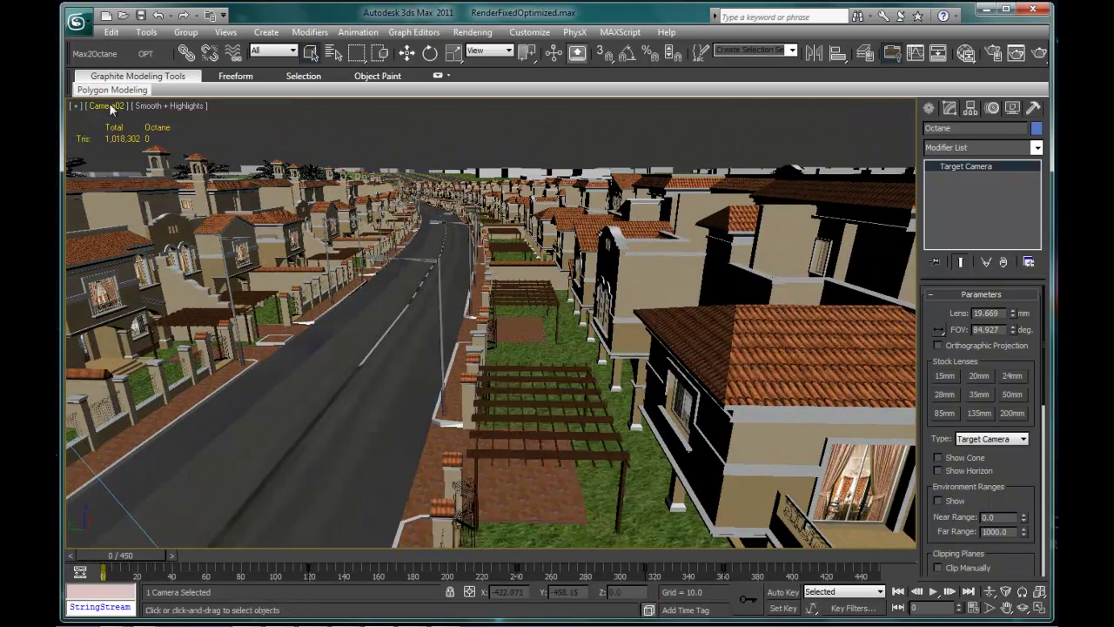
left_click(109, 105)
left_click(313, 125)
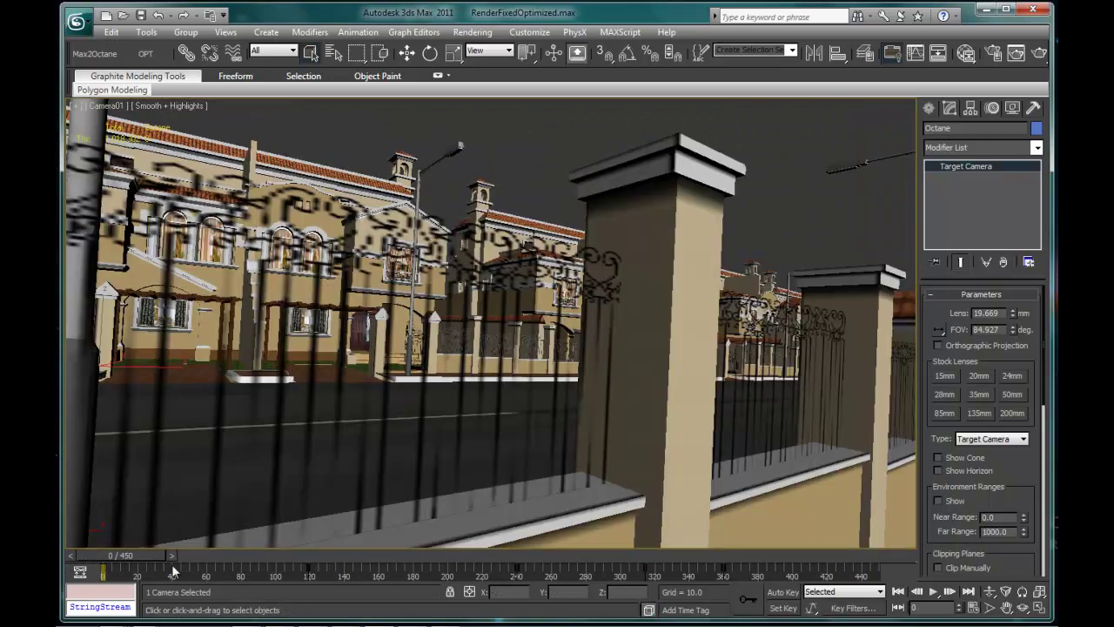
key("ctrl+s")
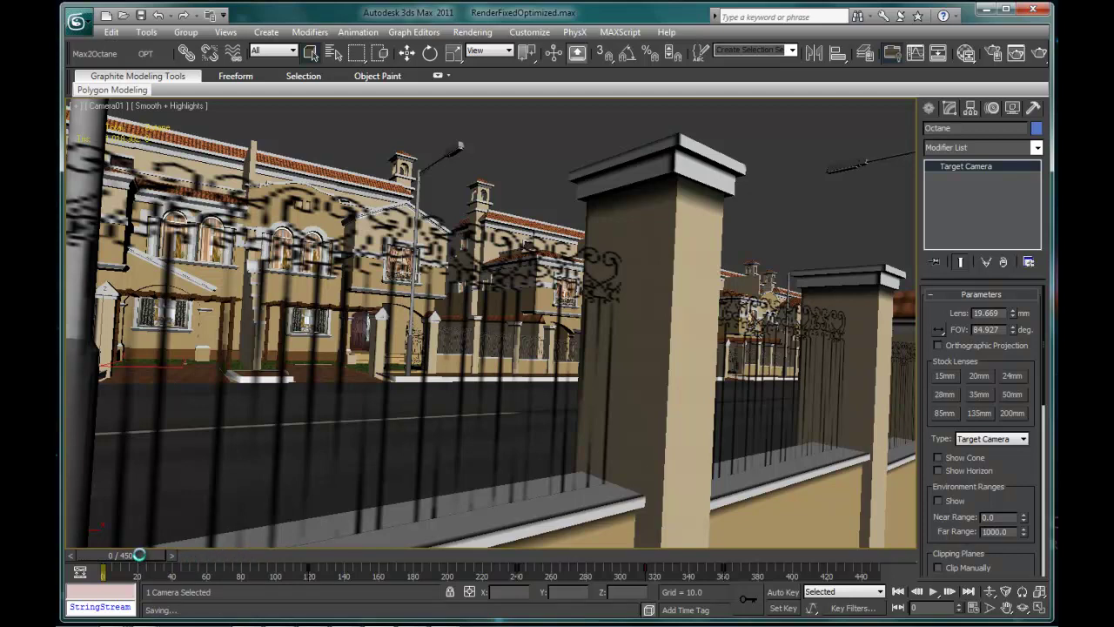
mouse_move(139, 556)
left_mouse_down()
mouse_move(261, 575)
mouse_move(294, 557)
mouse_move(661, 557)
mouse_move(63, 555)
left_mouse_up()
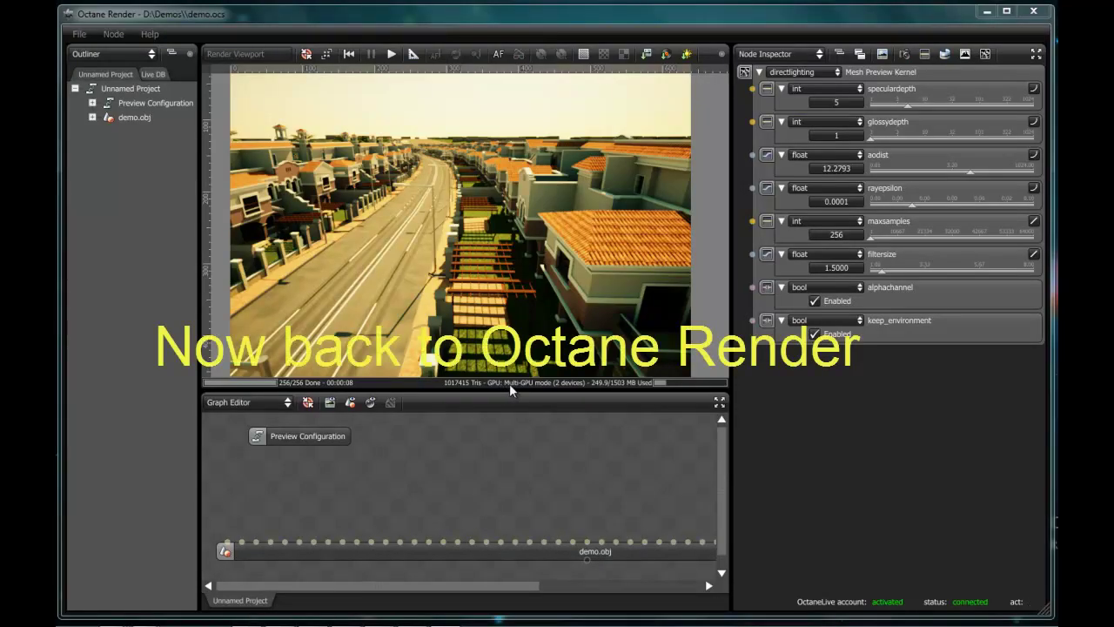
Step: Launch OctanePowerTools.exe from the app launcher by searching 'octanepo'
key("alt+space")
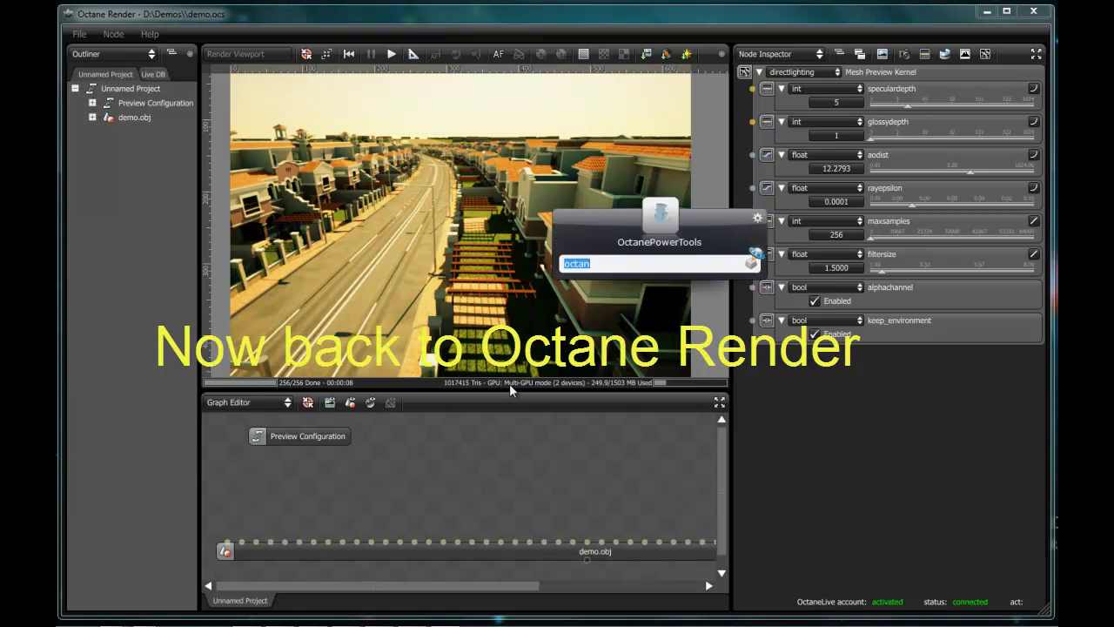
type("octane")
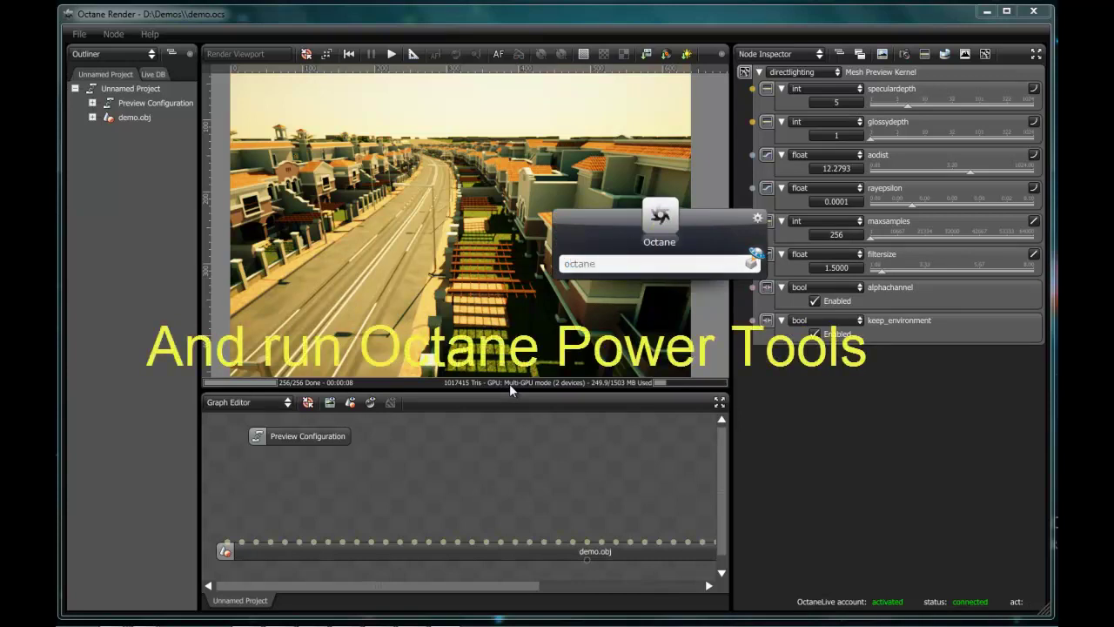
type("po")
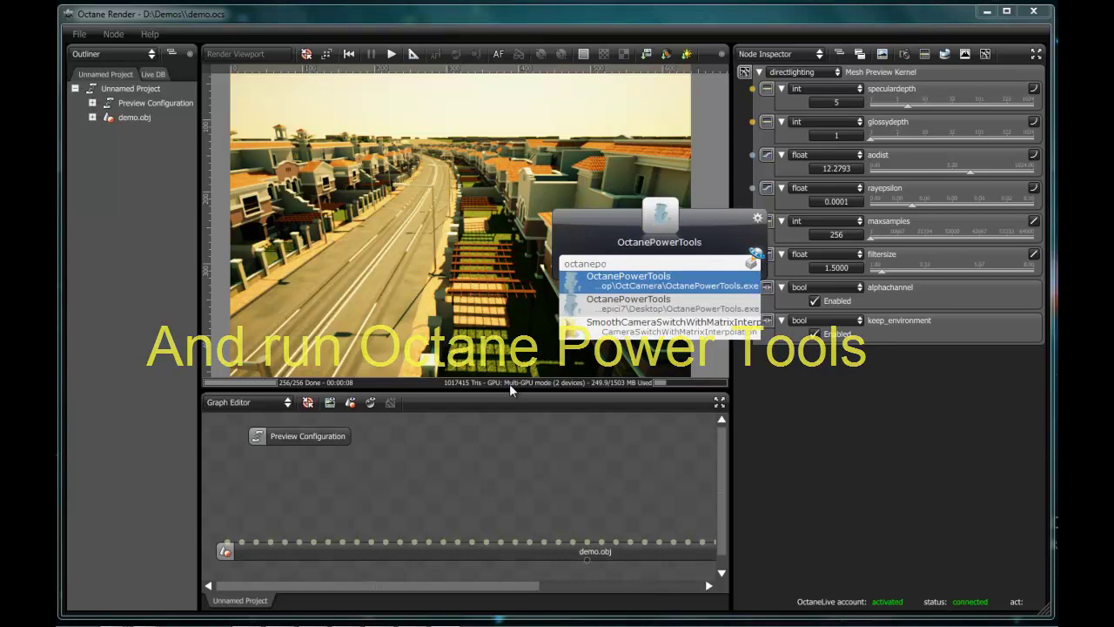
key("Return")
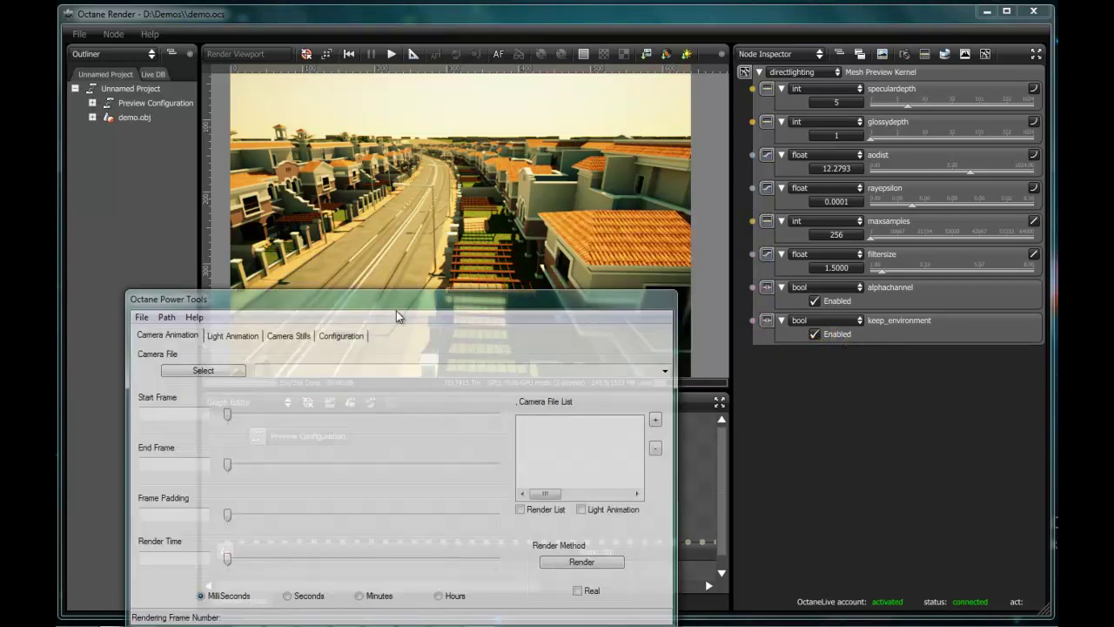
Step: Load D:\Demos\Camera02.txt, enable Real rendering, and set the Start Frame to 14
left_click(216, 373)
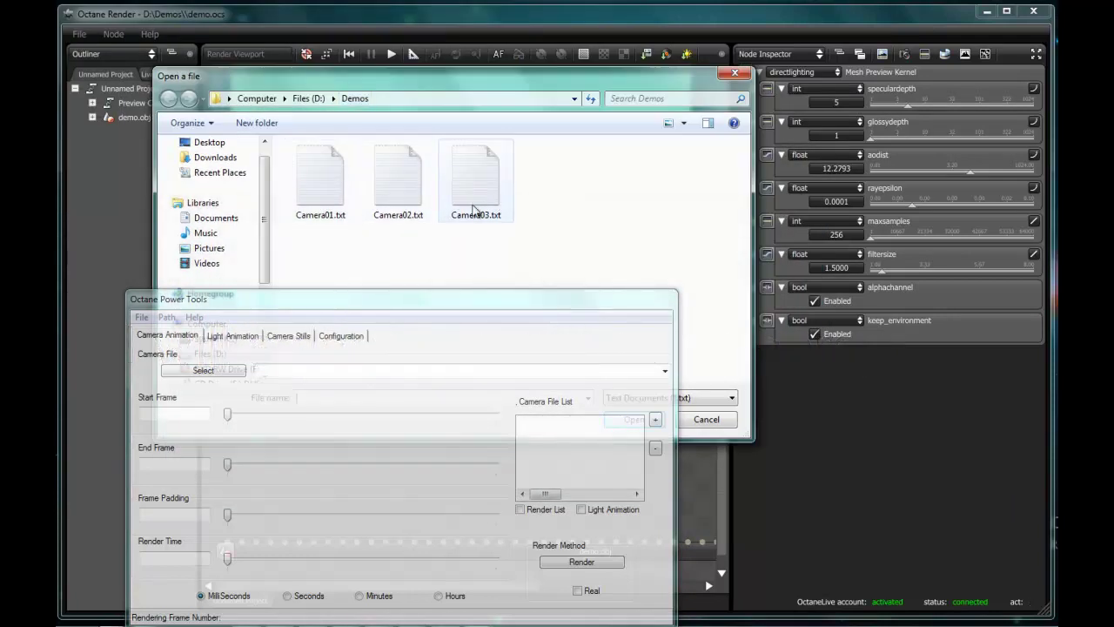
double_click(396, 202)
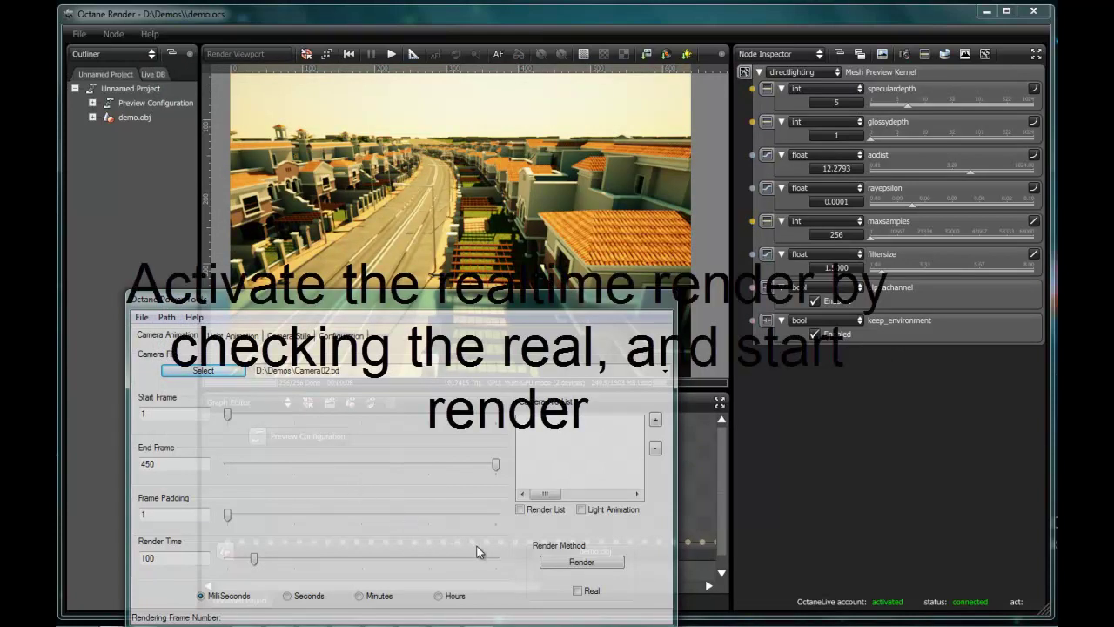
left_click(577, 590)
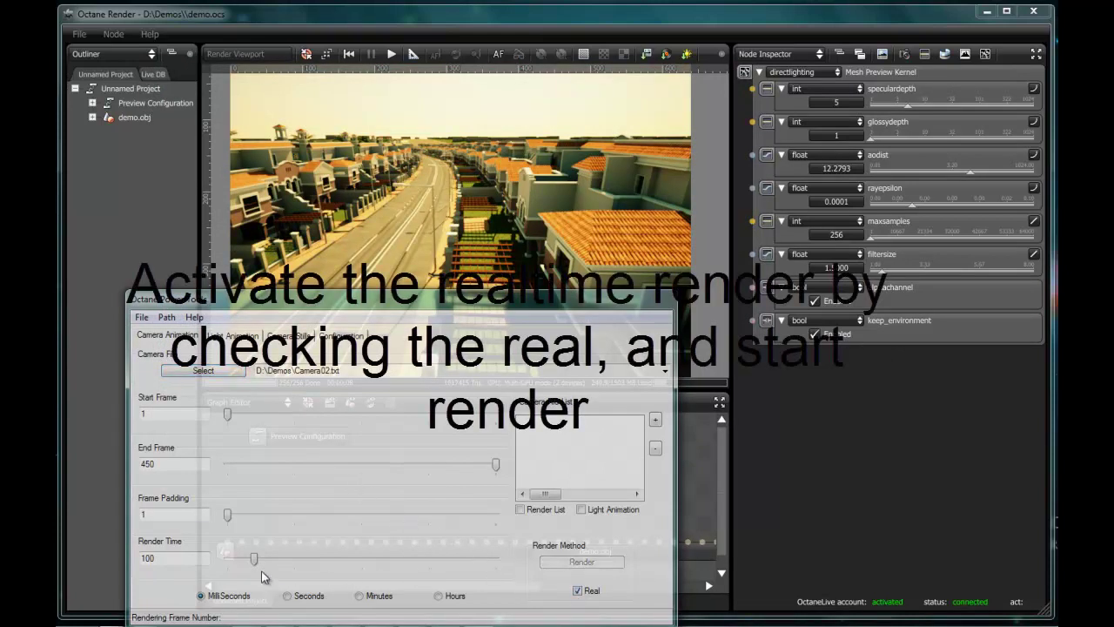
left_click_drag(224, 420, 237, 421)
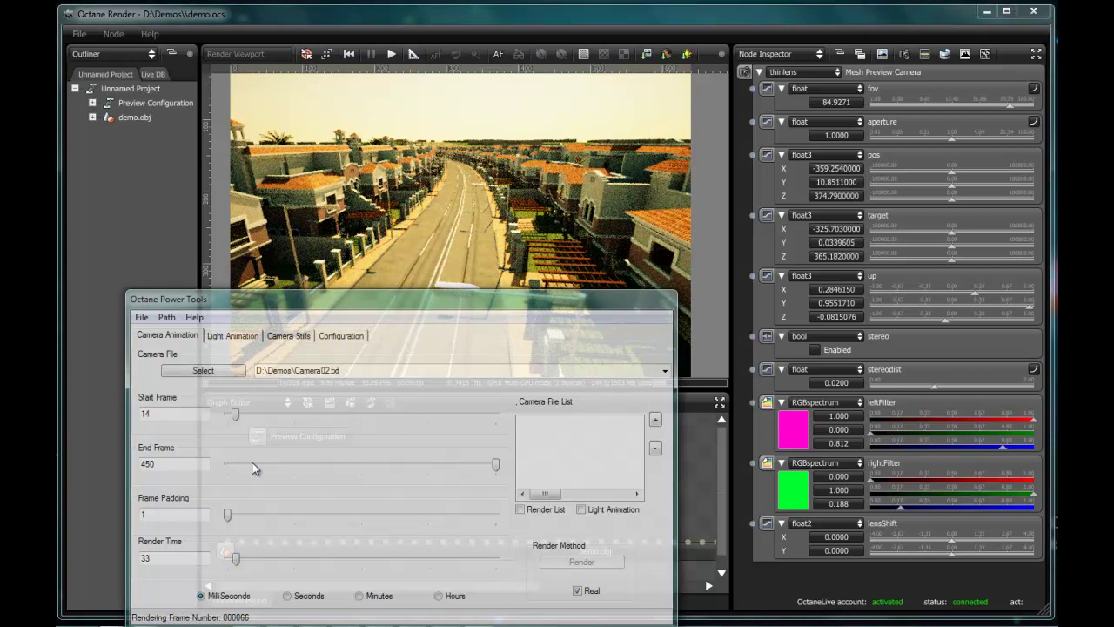
left_click(222, 370)
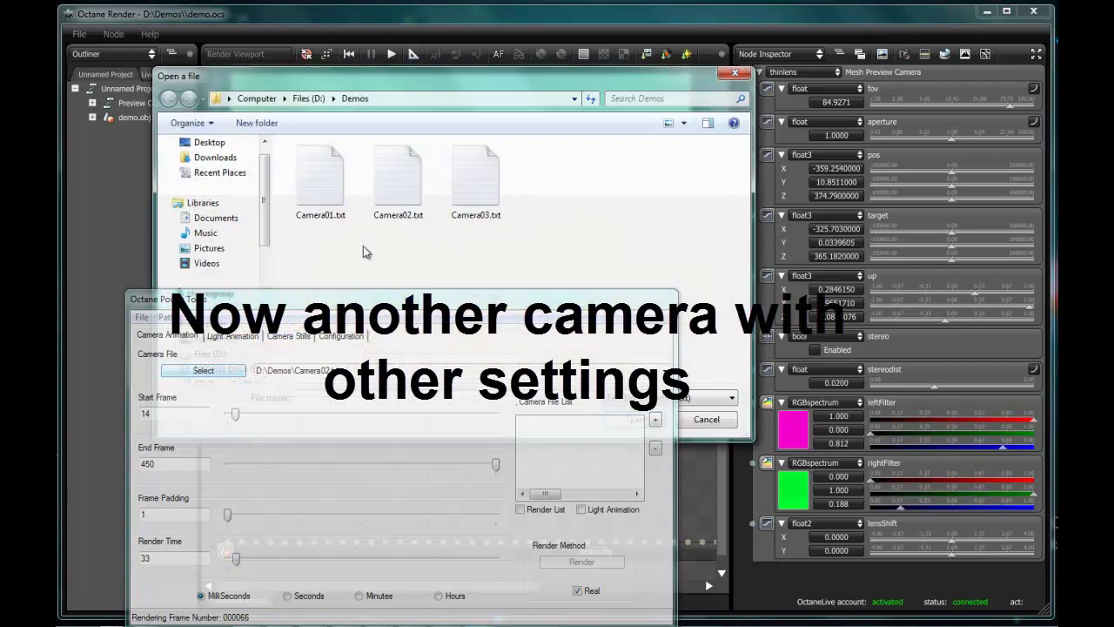
Step: Load Camera01.txt as the camera path and hide then restore the tools window with Ctrl+H
double_click(324, 204)
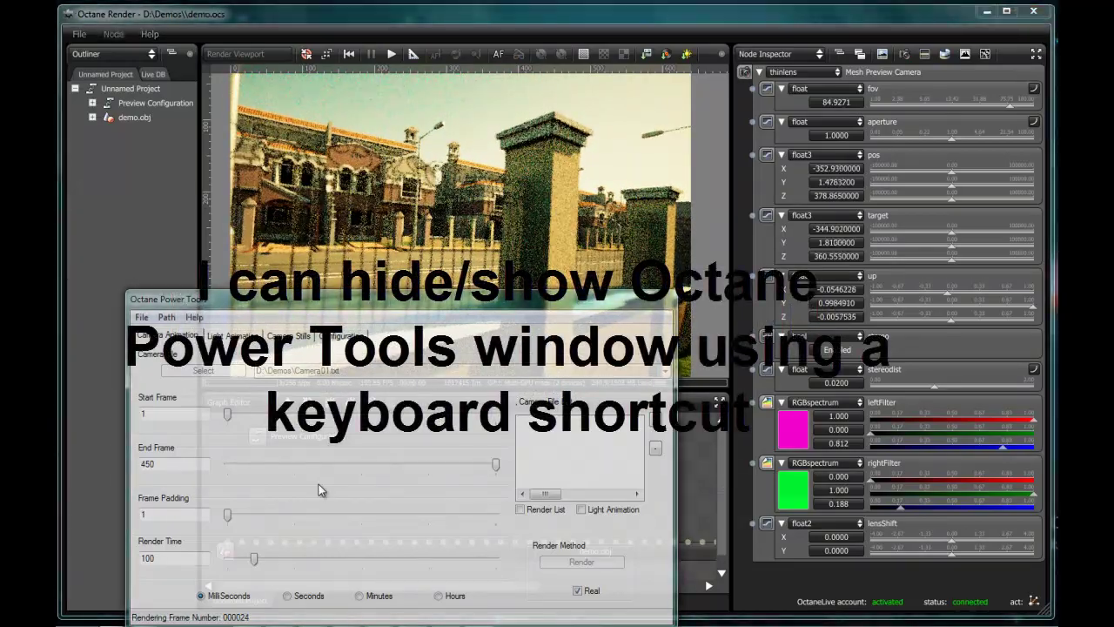
key("ctrl+h")
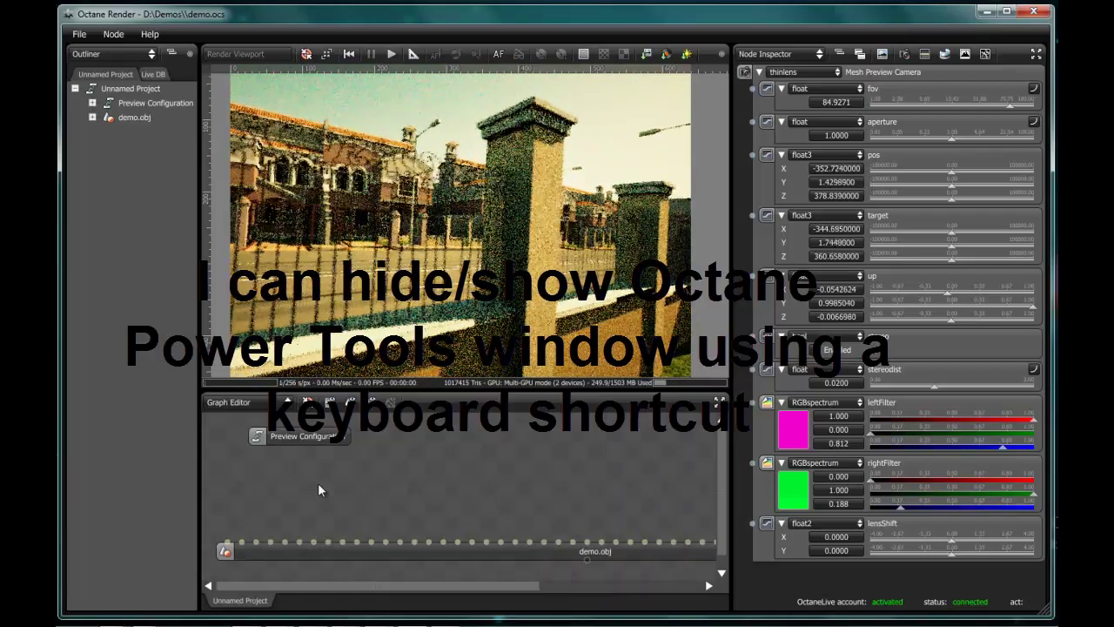
key("ctrl+h")
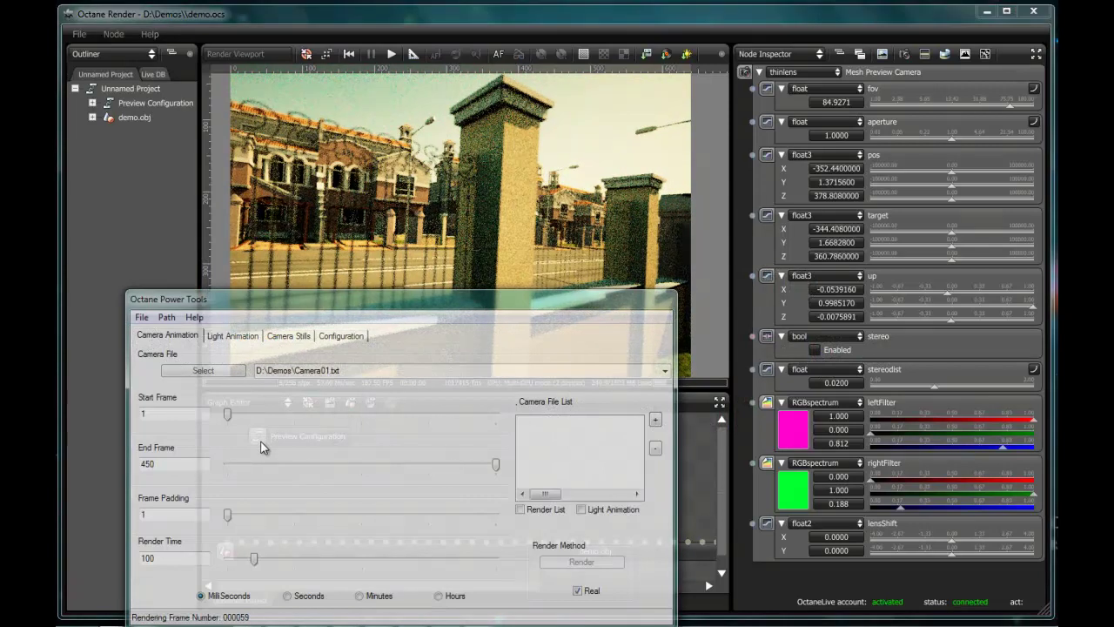
left_click(204, 371)
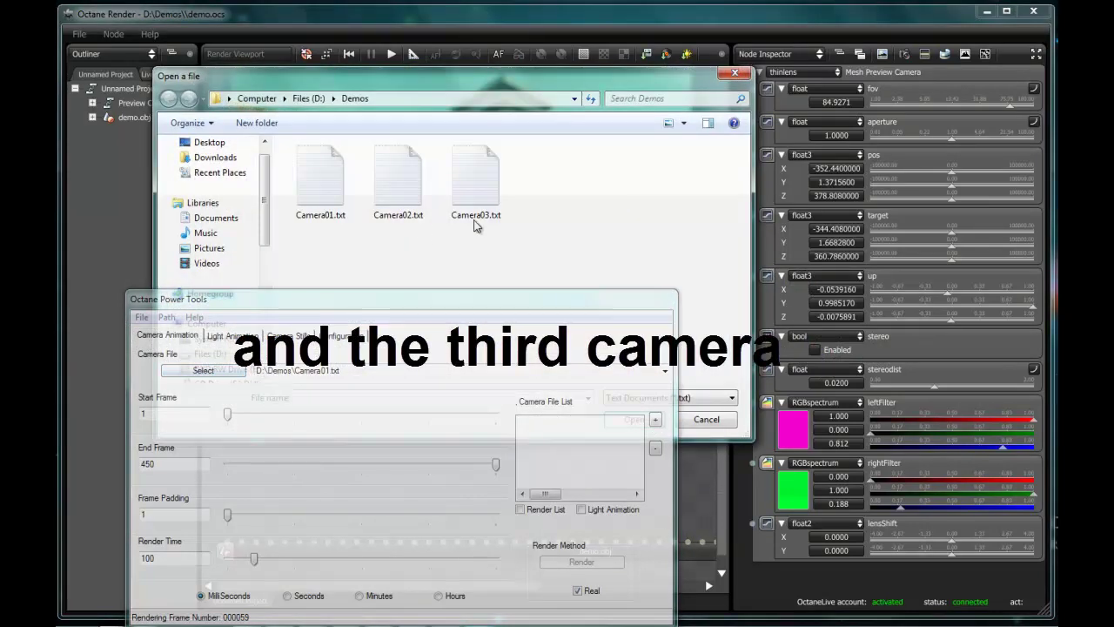
Step: Load Camera03.txt and preview it at 47 ms render time from start frame 206
double_click(479, 194)
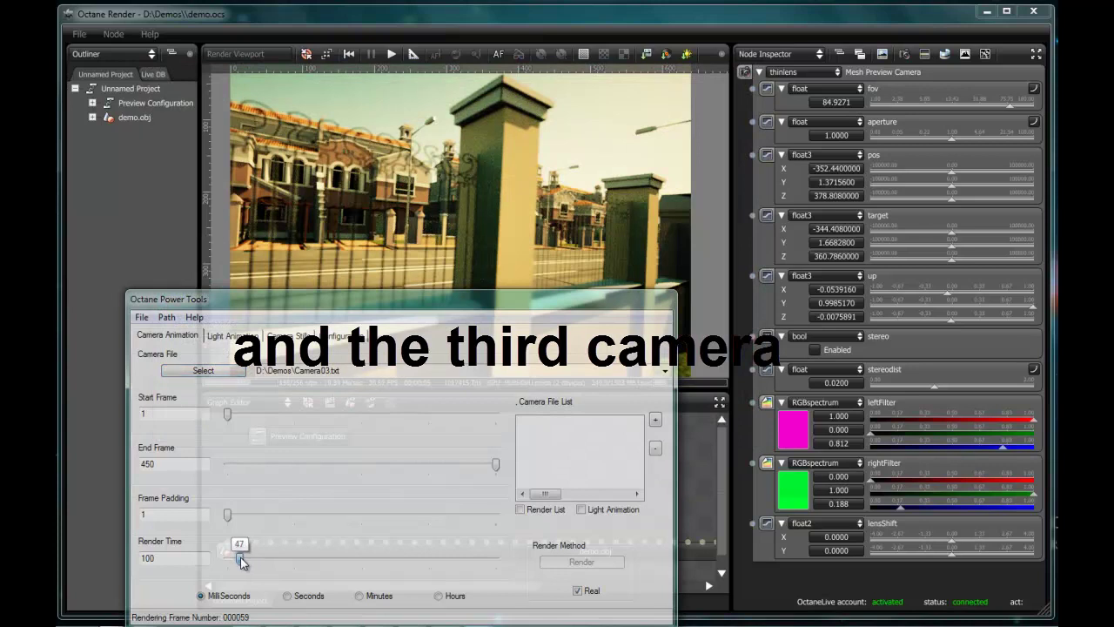
left_click_drag(240, 557, 241, 557)
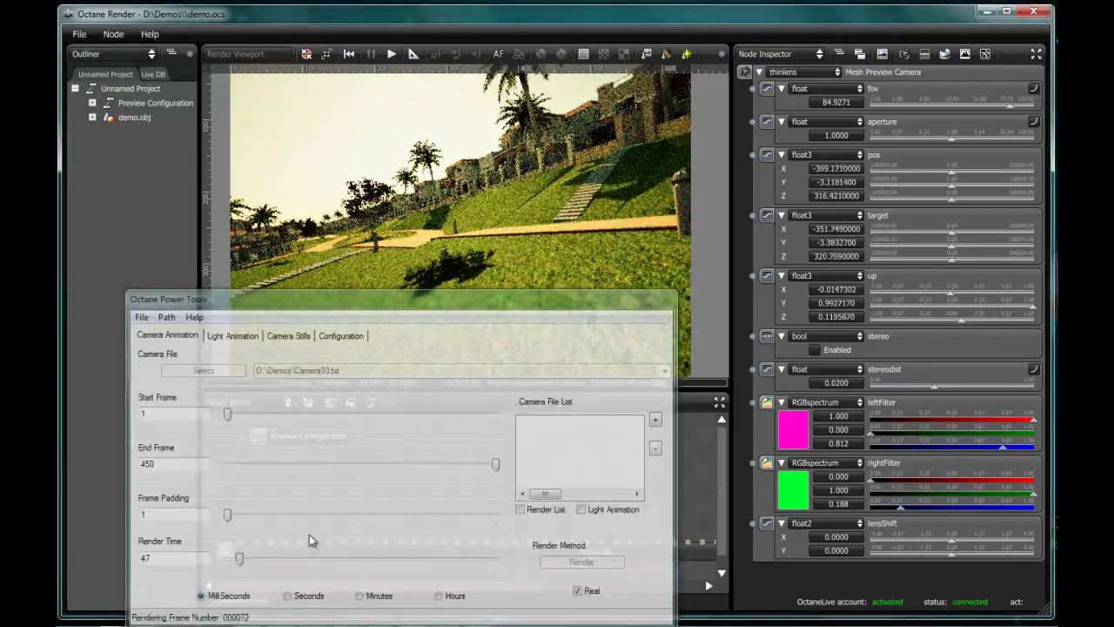
left_click_drag(228, 414, 349, 419)
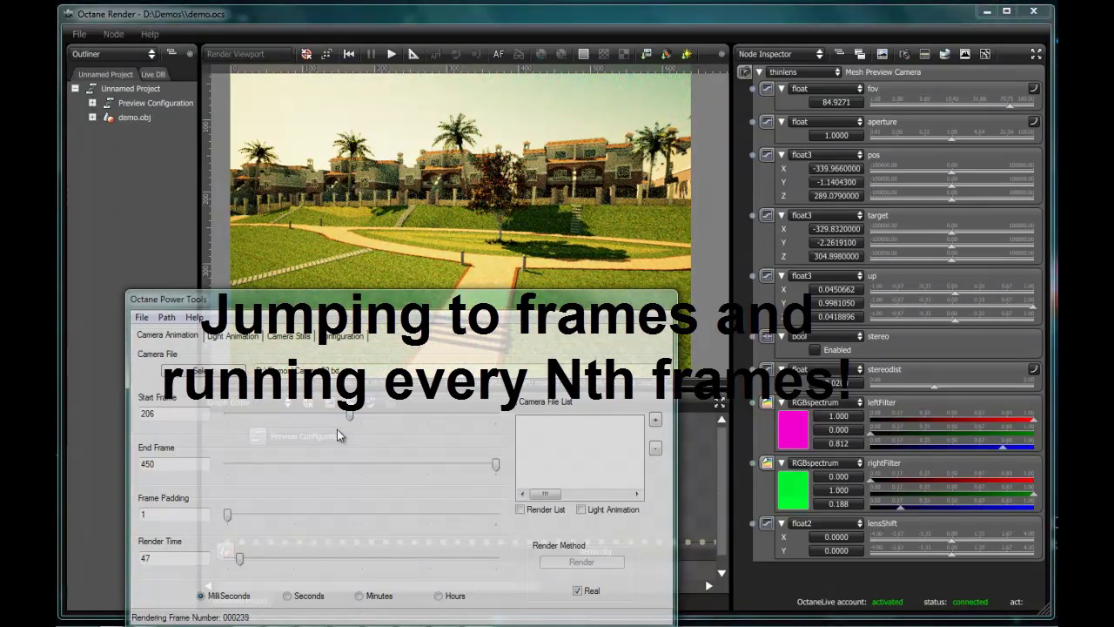
Step: Preview Camera02.txt from frame 31 with frame padding 18, then reload Camera01.txt
left_click_drag(229, 518, 241, 518)
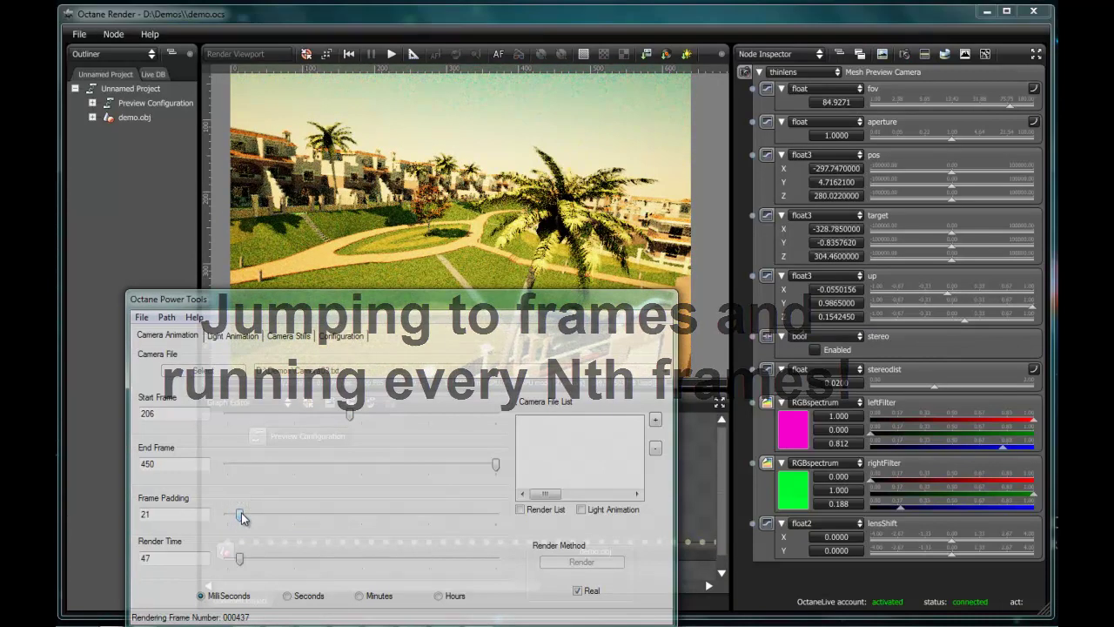
left_click(233, 373)
double_click(405, 201)
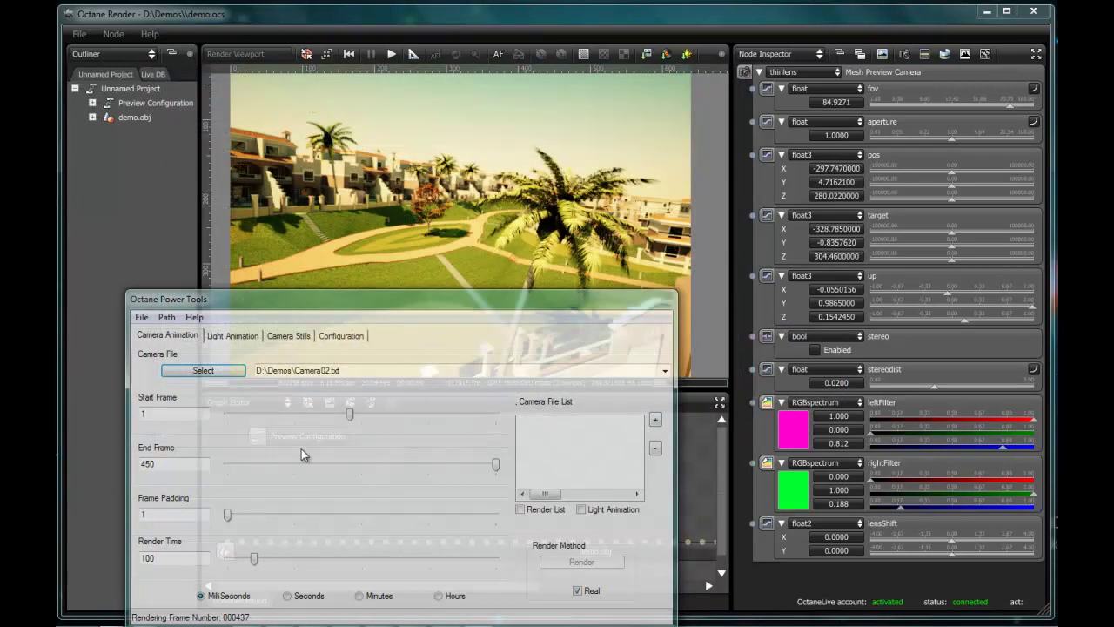
left_click_drag(350, 417, 245, 421)
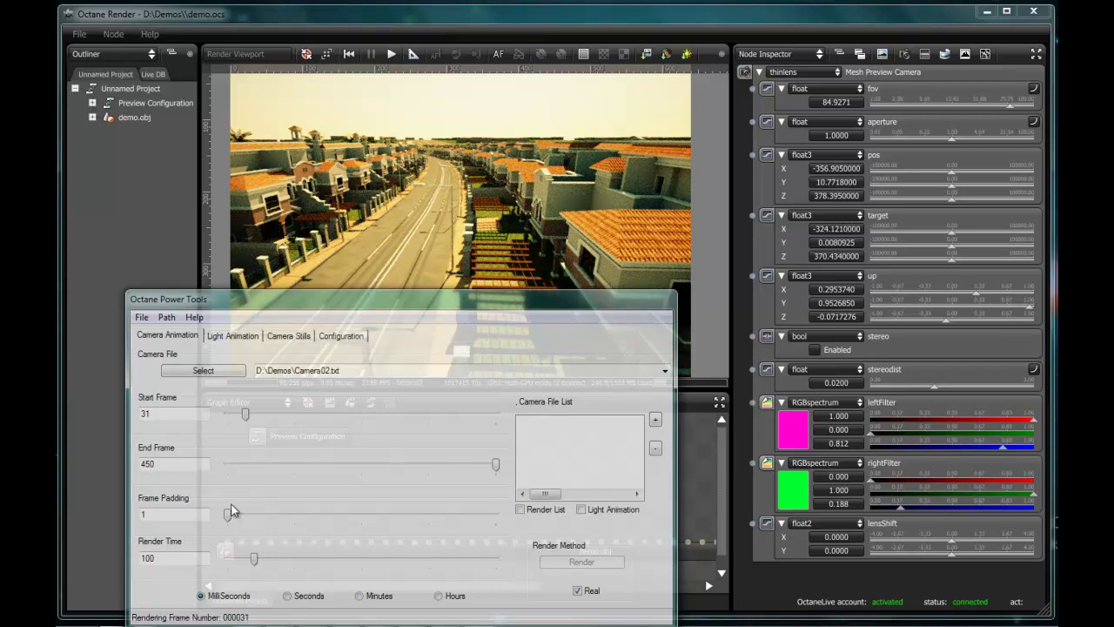
left_click_drag(228, 518, 241, 519)
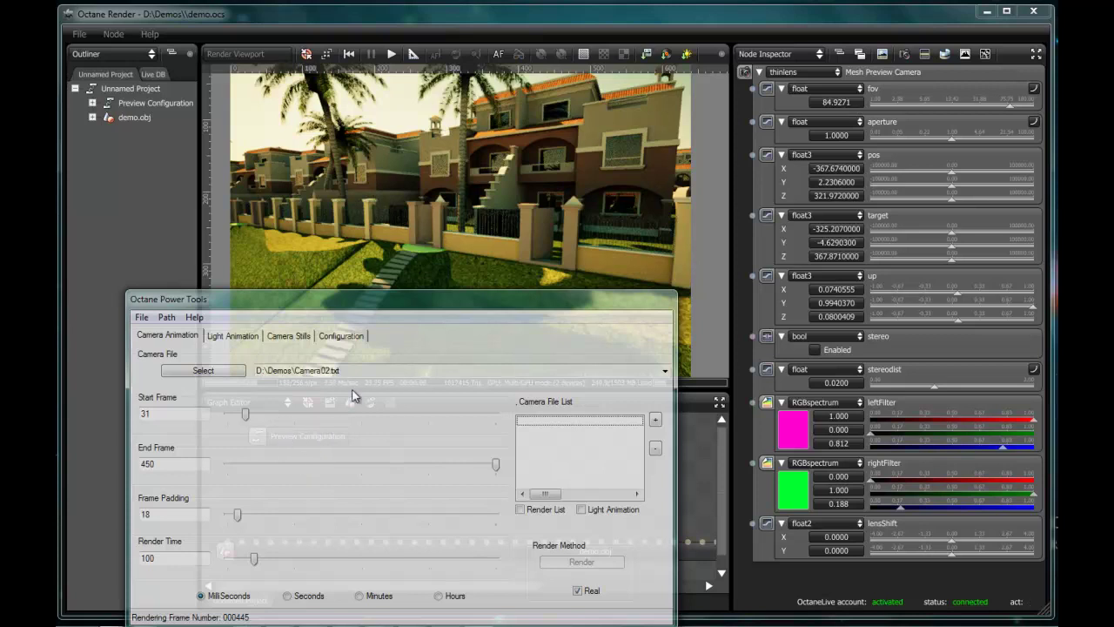
left_click(228, 374)
double_click(331, 192)
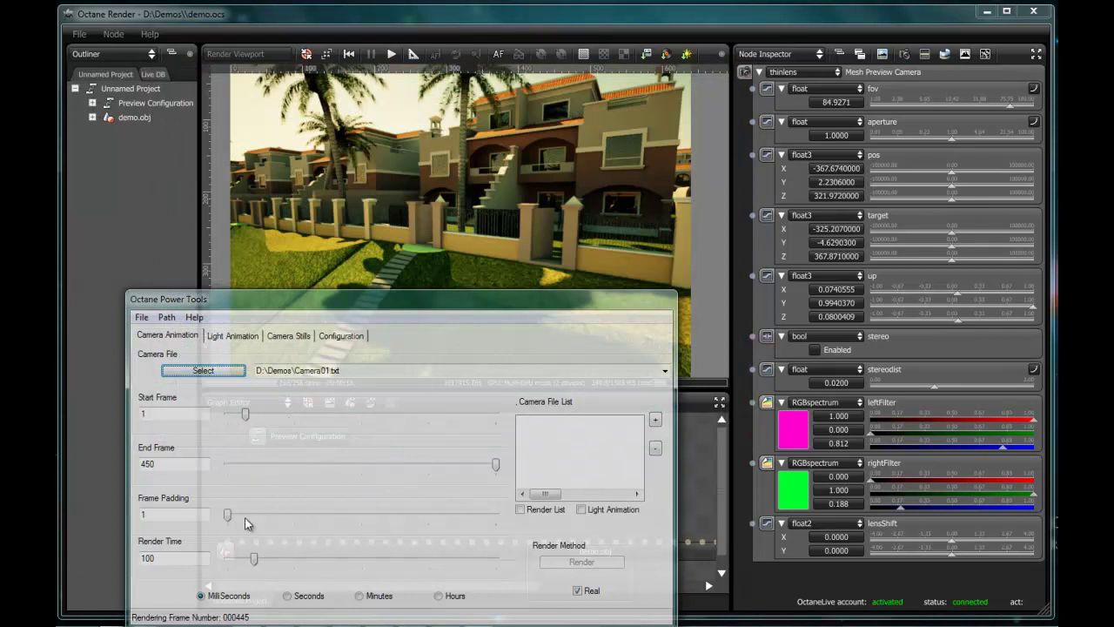
Step: Set the render time to 30 seconds with realtime turned off
left_click(289, 597)
left_click_drag(253, 559, 240, 563)
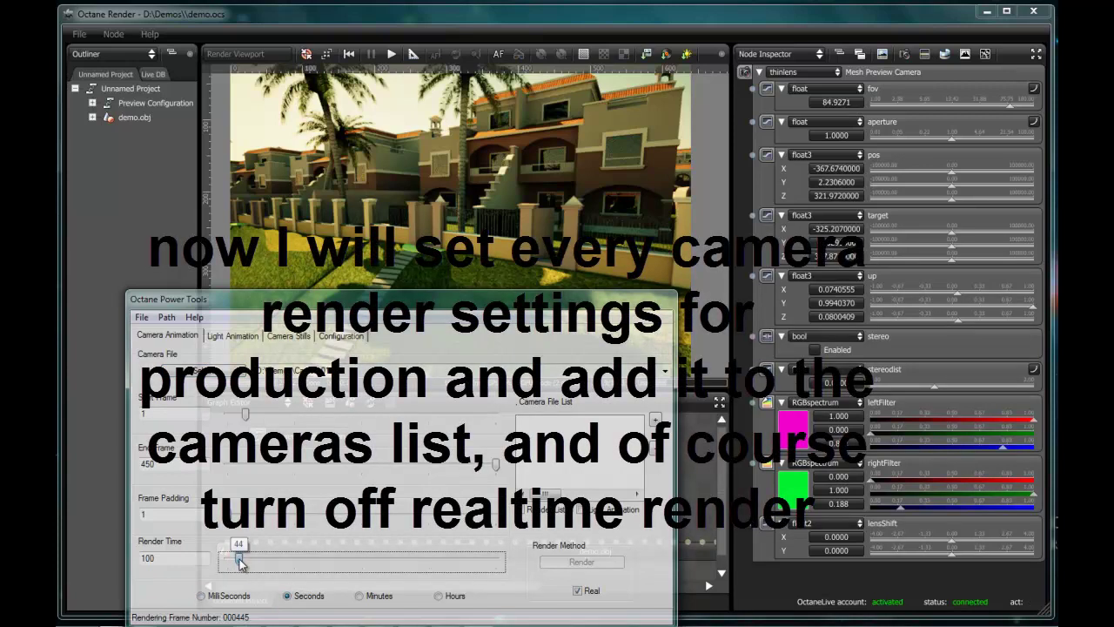
left_click(577, 590)
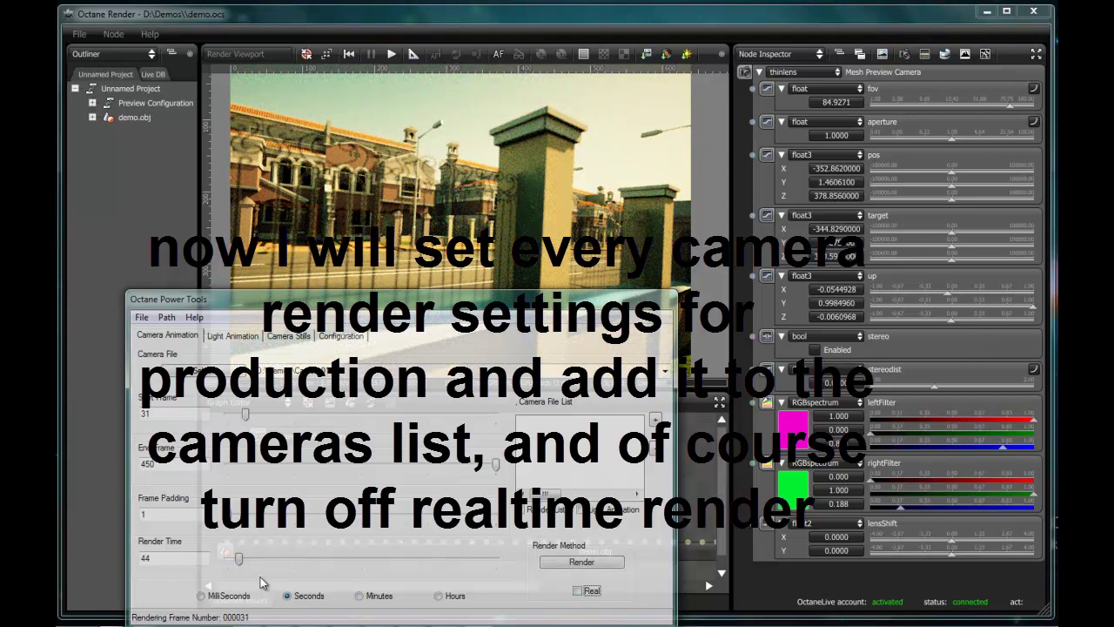
left_click_drag(241, 565, 234, 562)
left_click(178, 556)
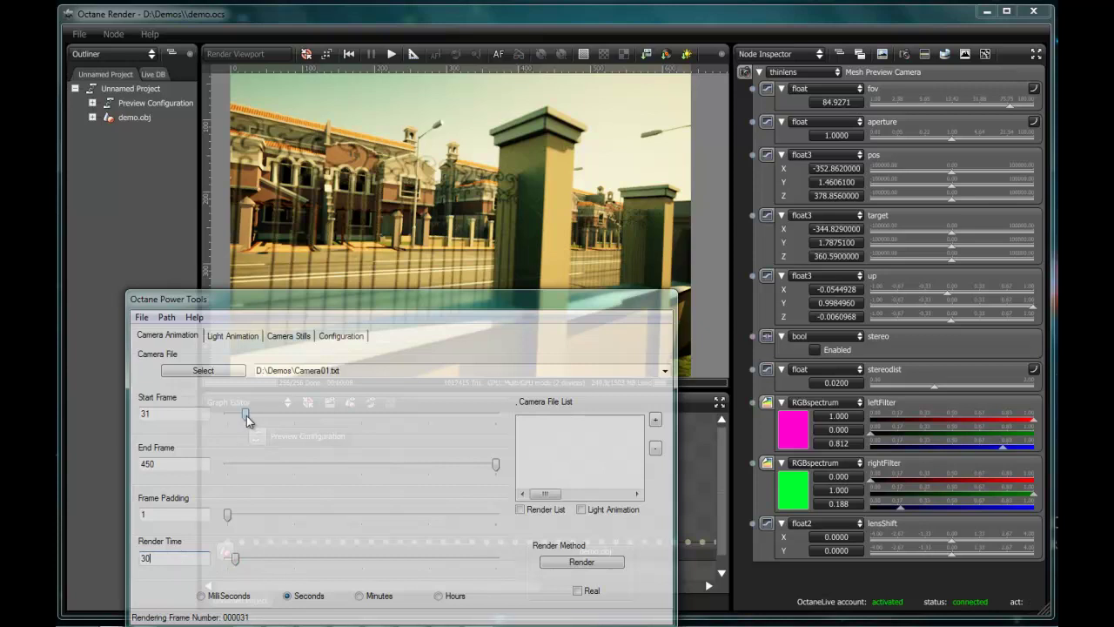
Step: Set Camera01 to frames 15–143 and add it to the camera list
left_click_drag(246, 422, 239, 421)
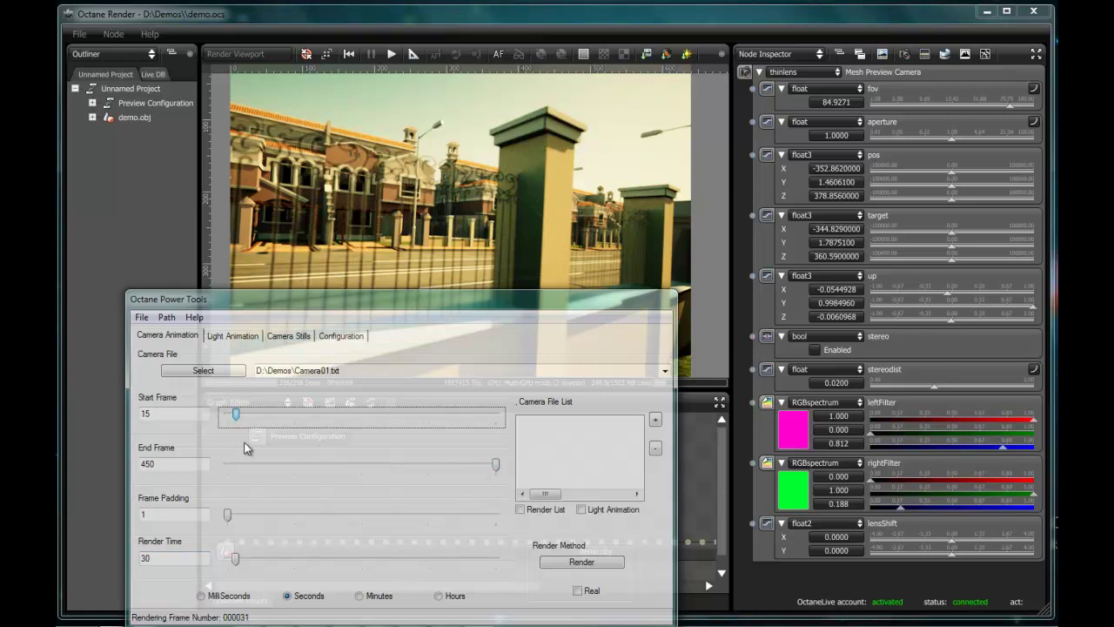
left_click_drag(495, 465, 488, 467)
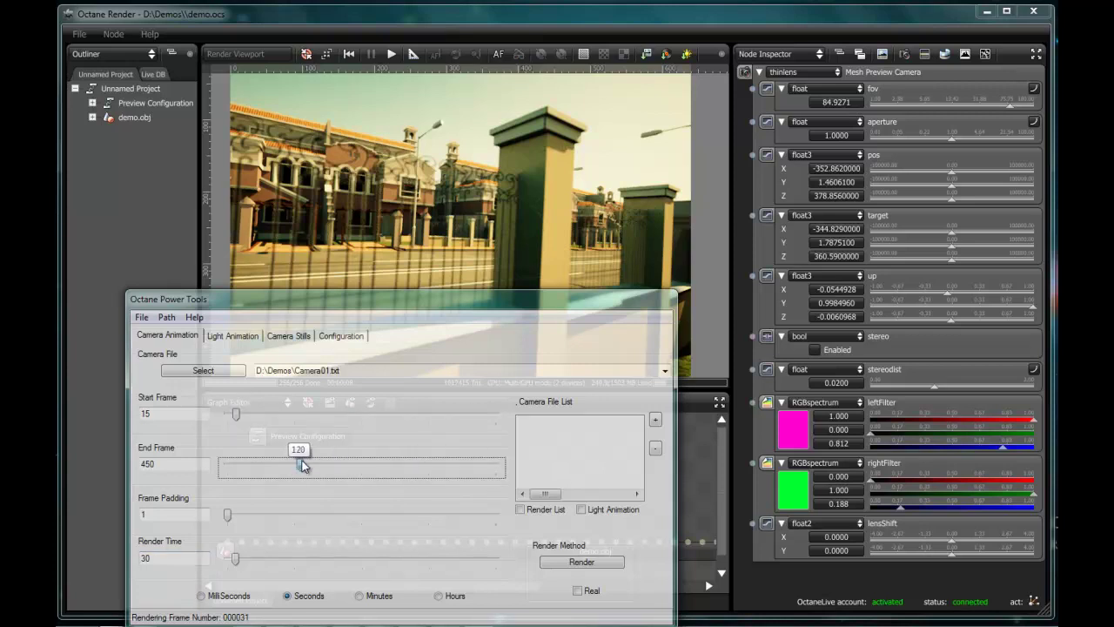
left_click_drag(292, 462, 312, 466)
left_click(655, 419)
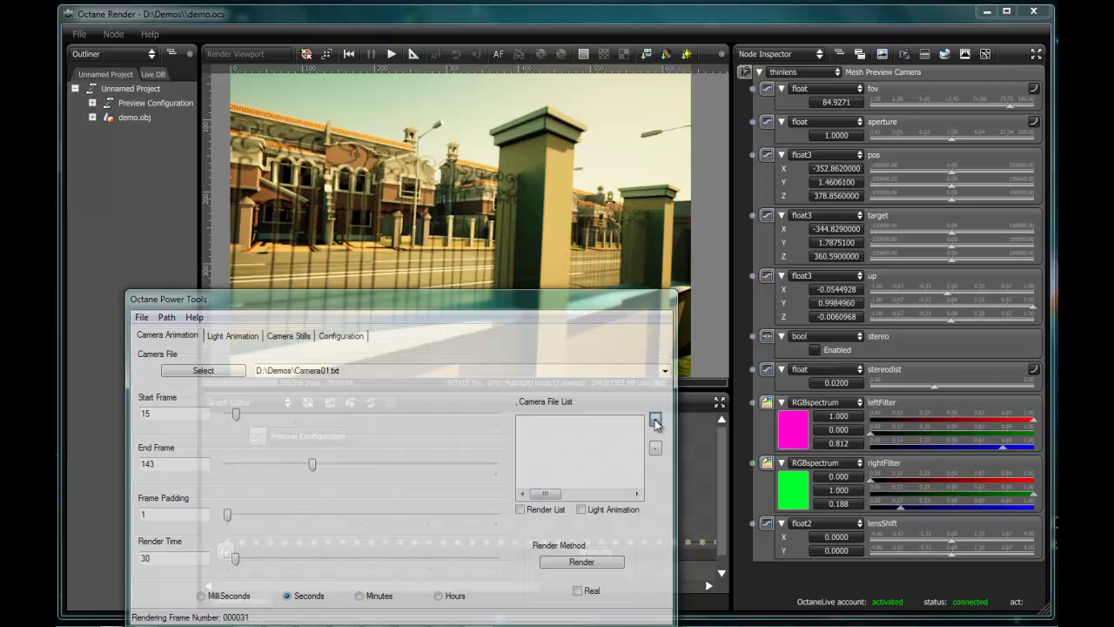
Step: Load Camera02.txt with a 30-second render time and add it to the camera list
left_click(212, 369)
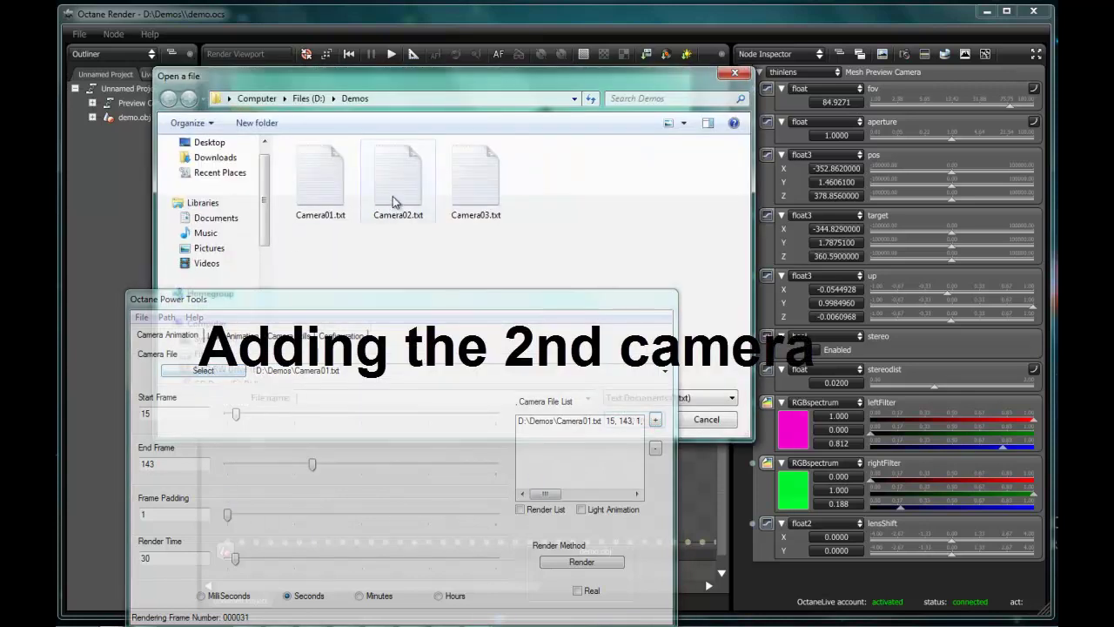
double_click(392, 198)
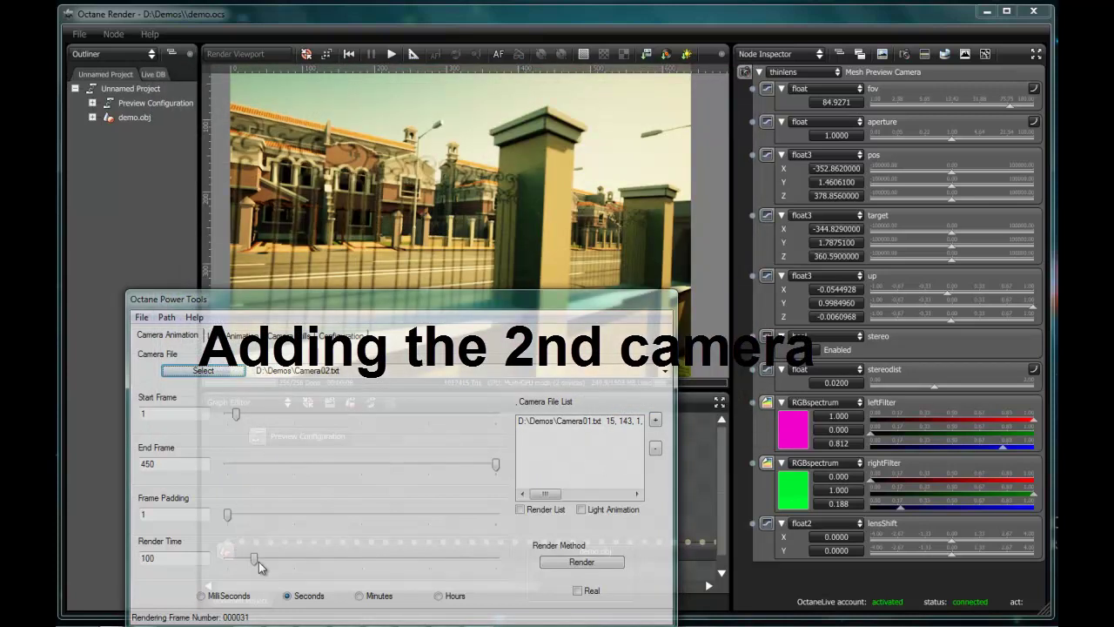
double_click(168, 560)
type("30")
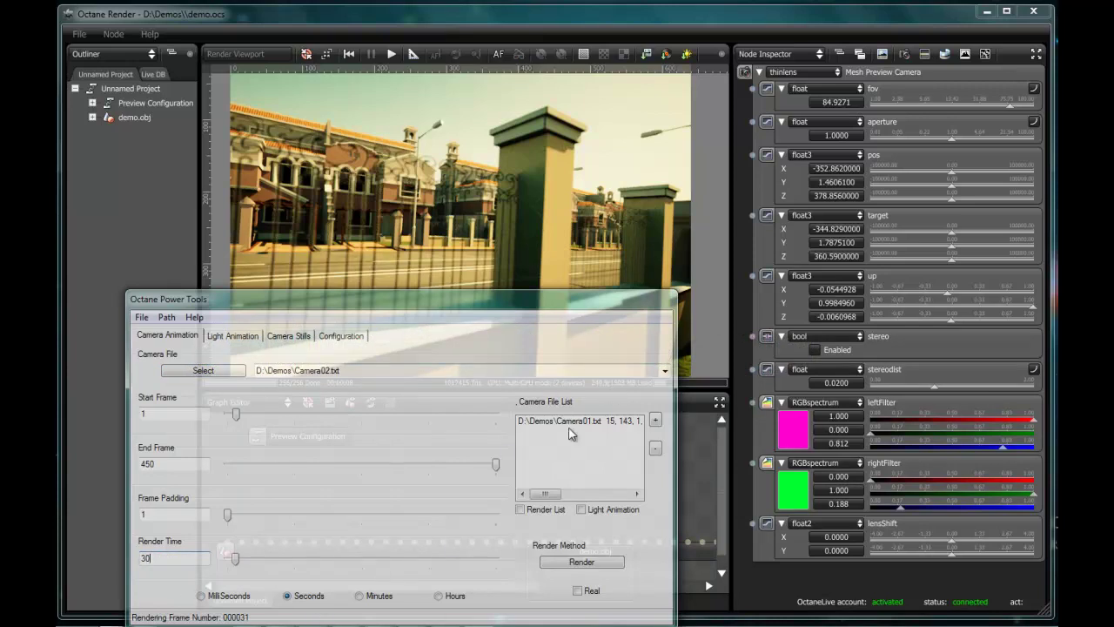
left_click(655, 421)
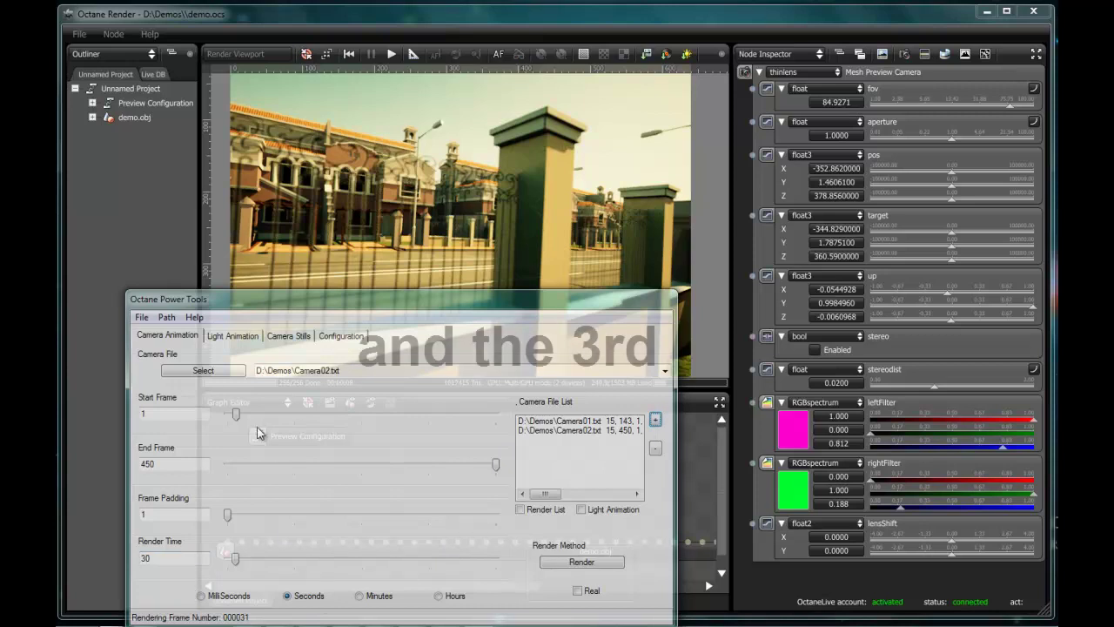
Step: Add Camera03.txt with 113-second render time, frames 207–290 and padding 13
left_click(214, 371)
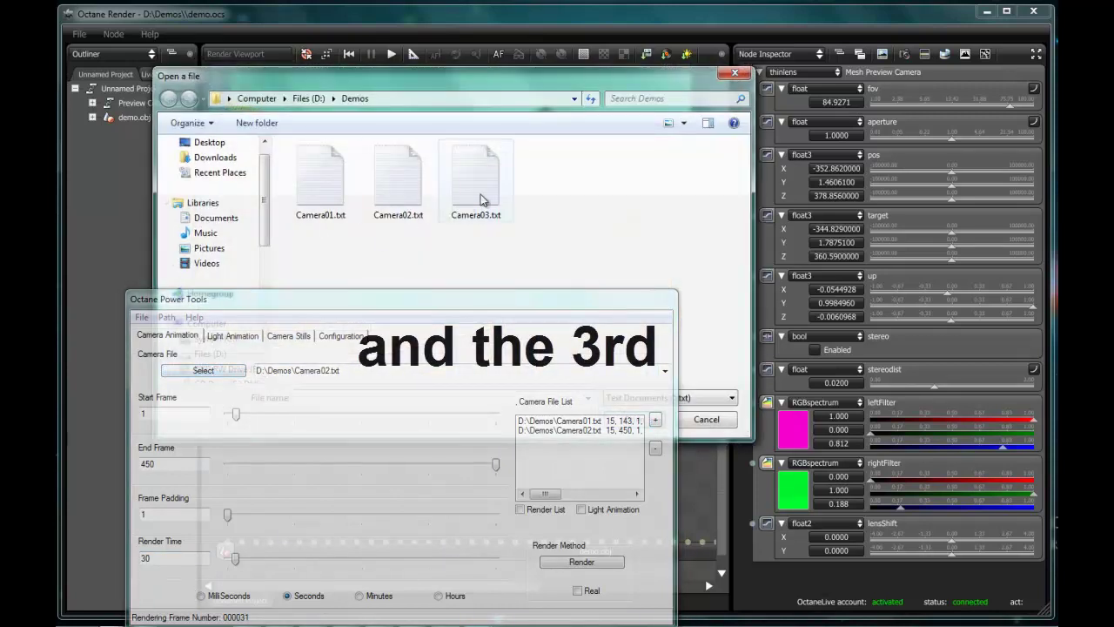
double_click(476, 183)
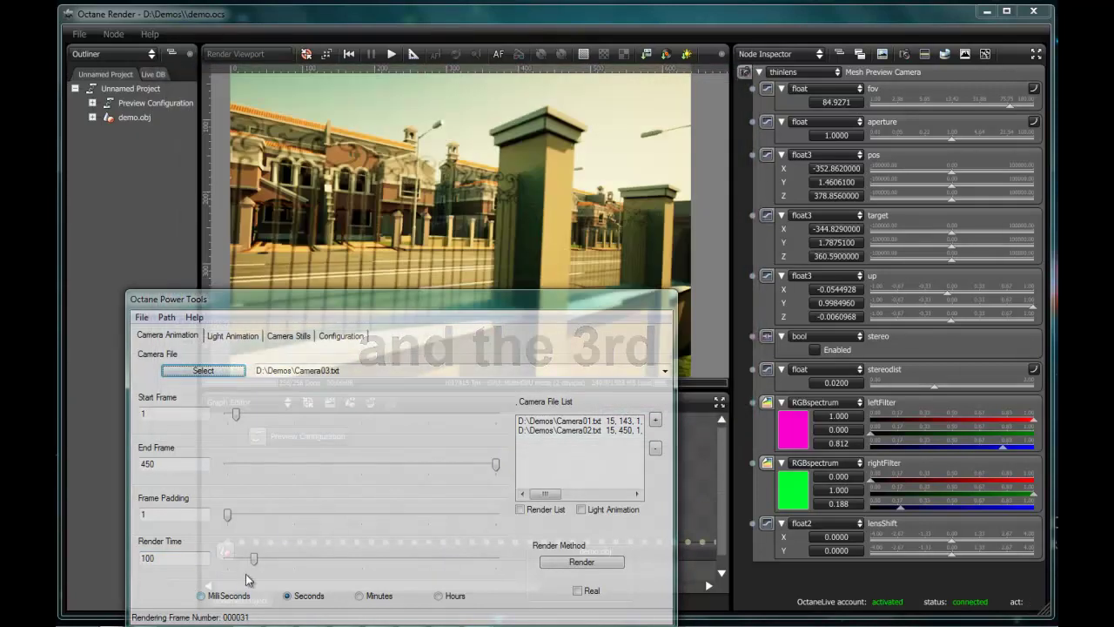
left_click_drag(253, 559, 258, 564)
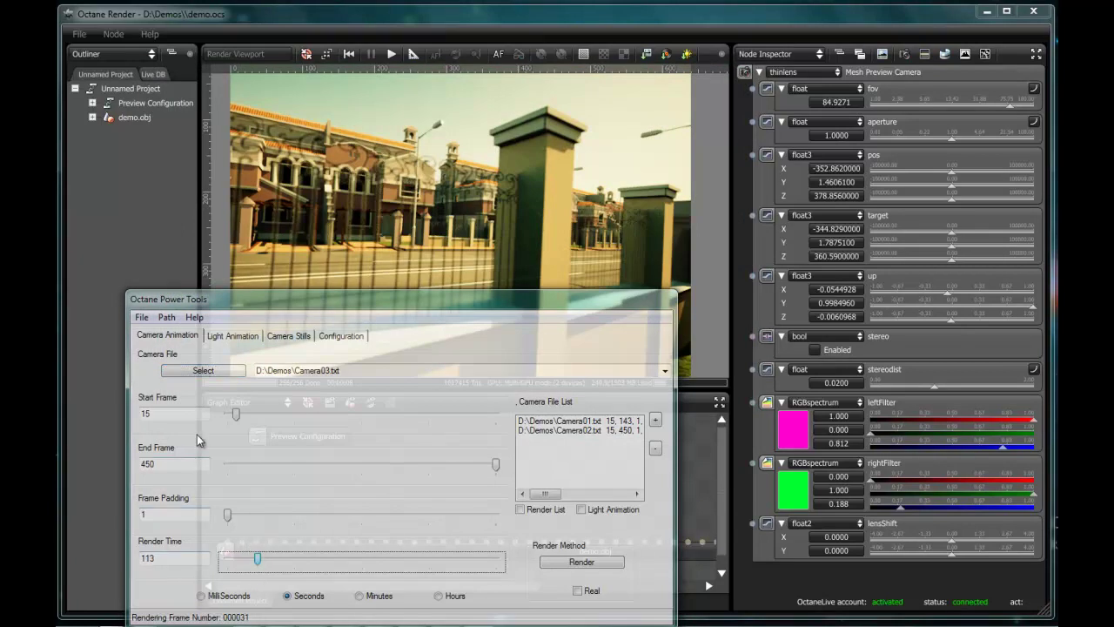
left_click_drag(236, 417, 350, 415)
left_click_drag(495, 465, 398, 471)
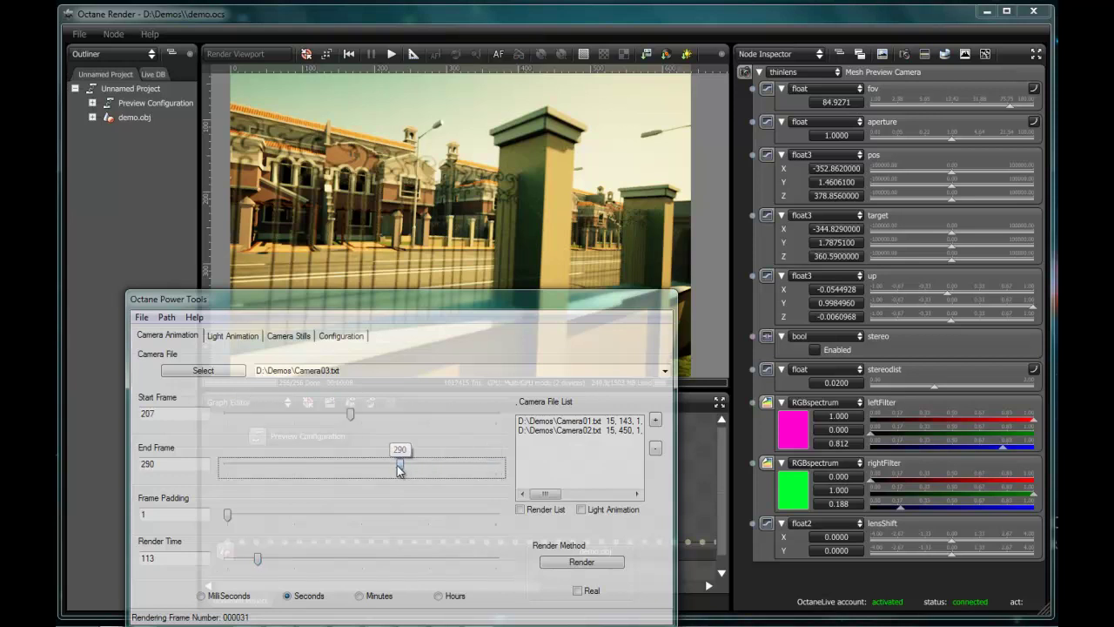
left_click_drag(228, 514, 235, 515)
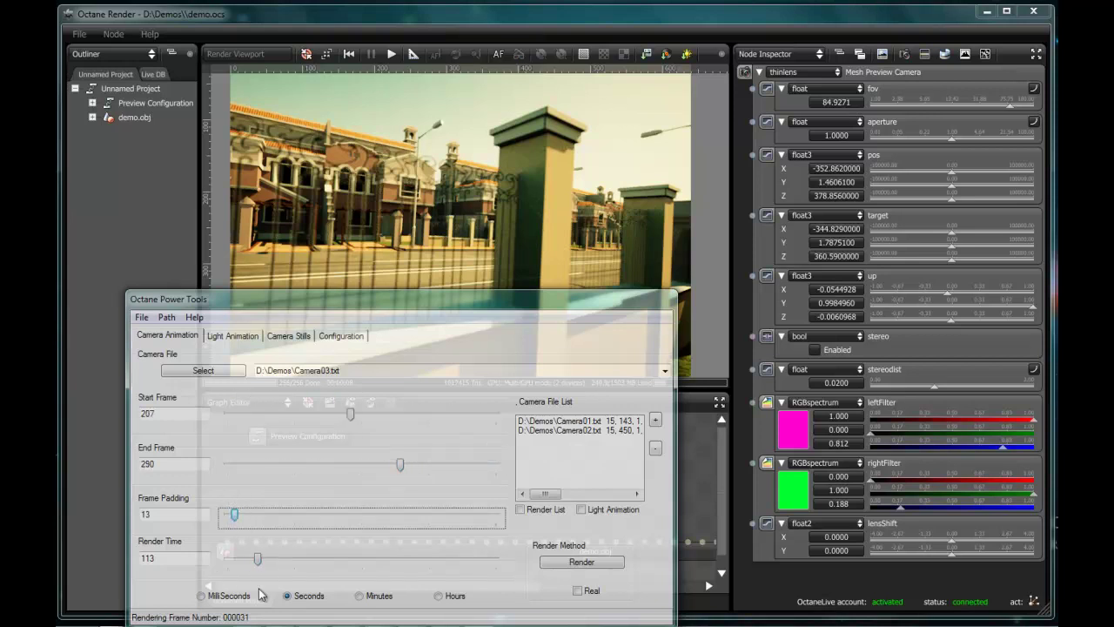
left_click(655, 420)
mouse_move(545, 497)
left_mouse_down()
mouse_move(562, 497)
mouse_move(541, 497)
left_mouse_up()
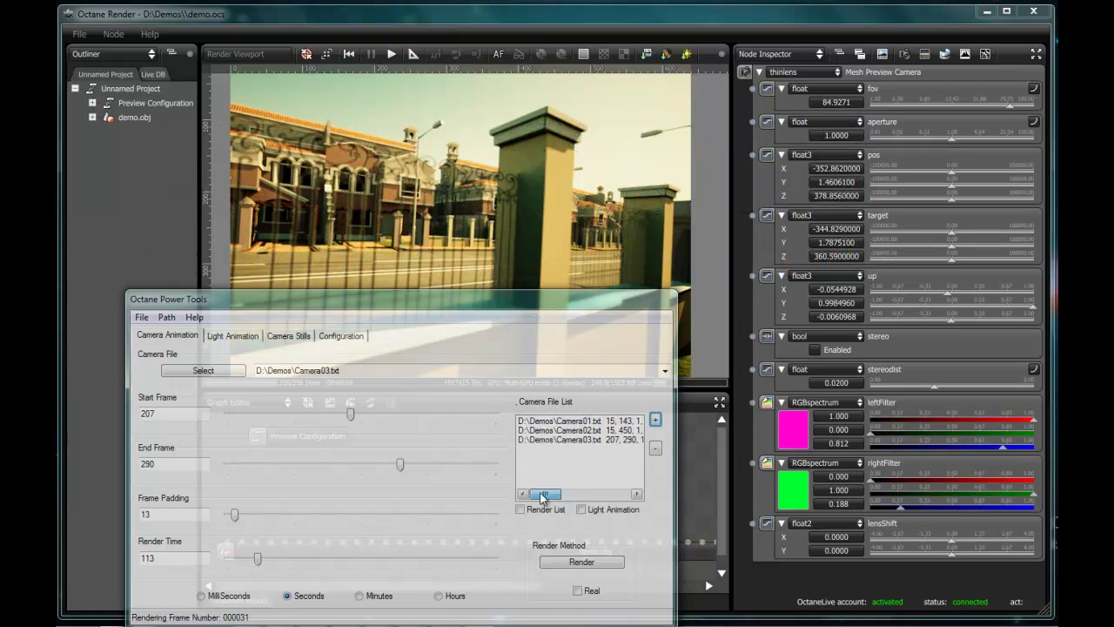